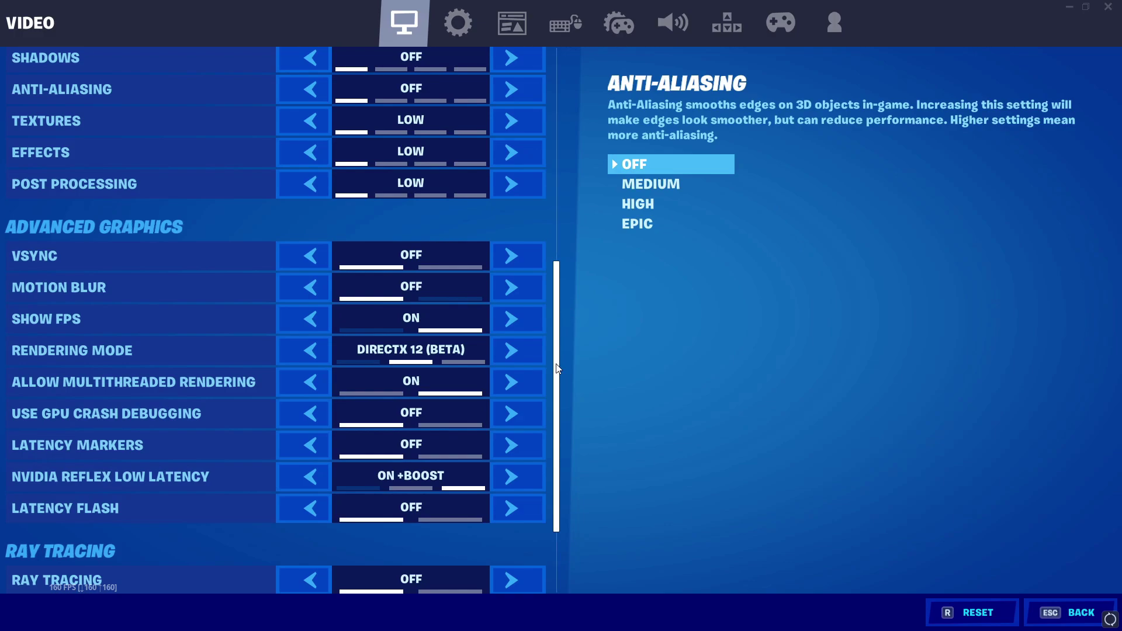
scroll(563, 430, down, 2)
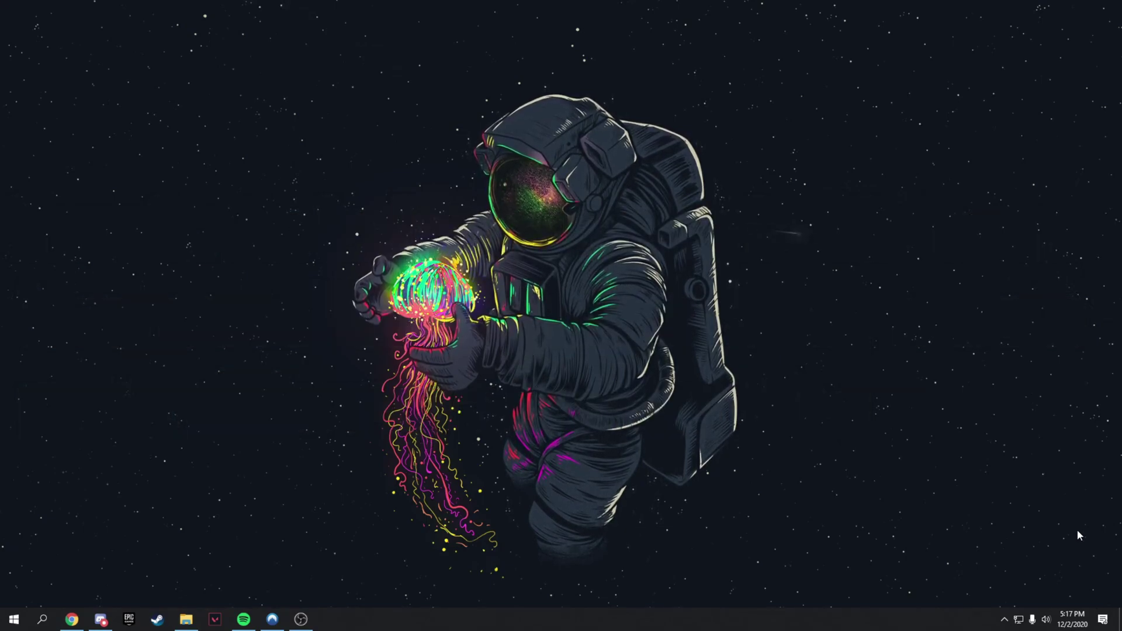
Step: Switch to GeForce Experience and open its driver page and settings to check them
key(super)
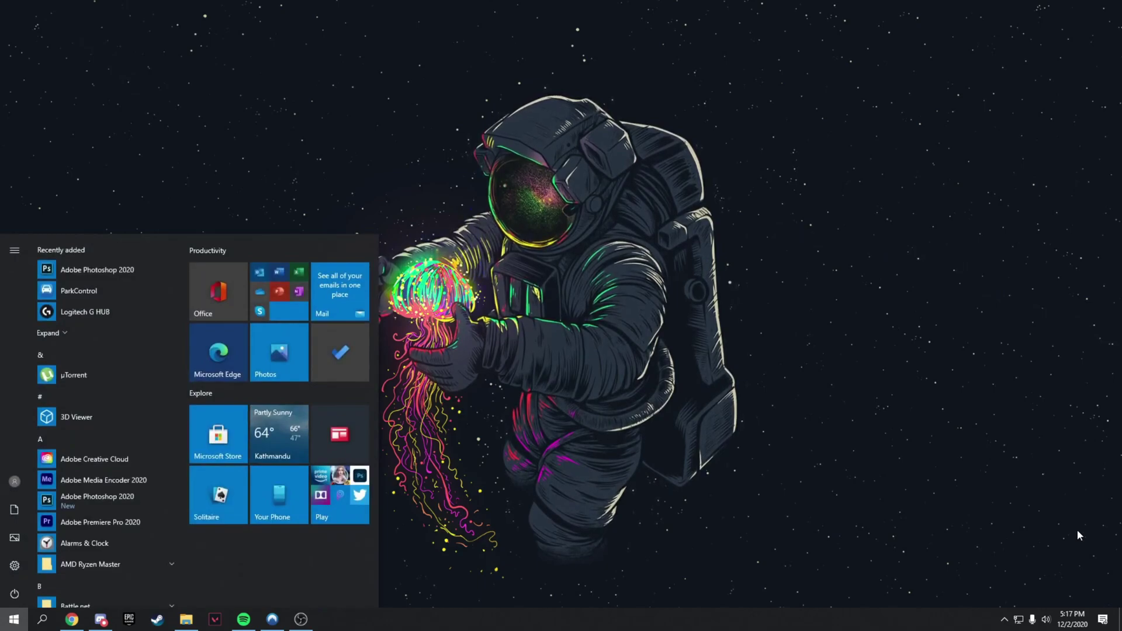
text(gefo)
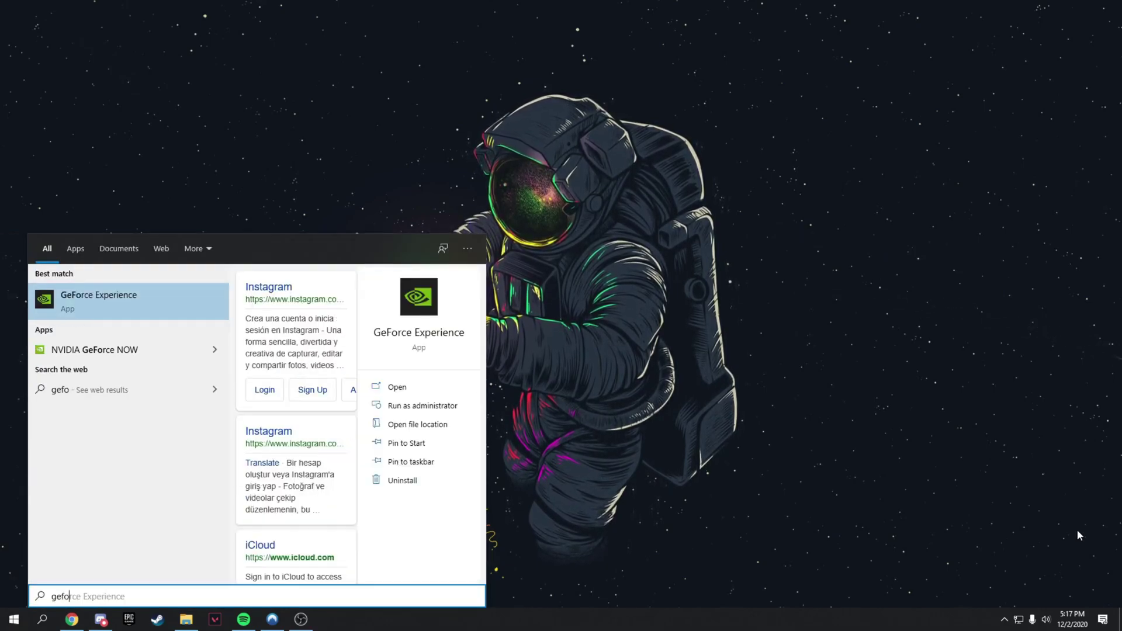
key(Return)
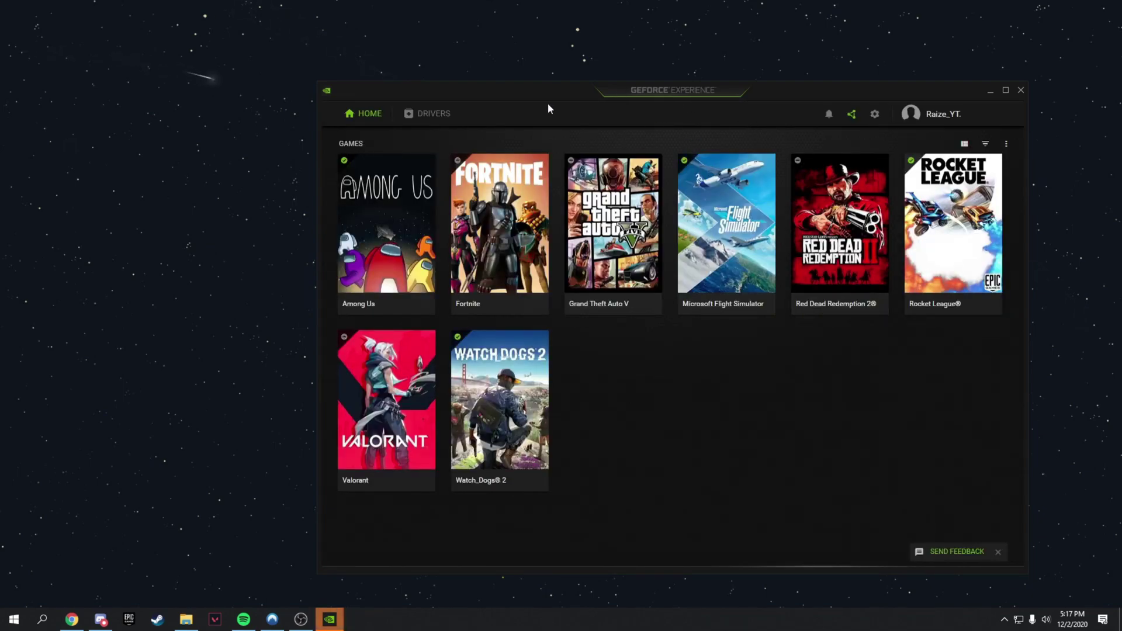
click(431, 117)
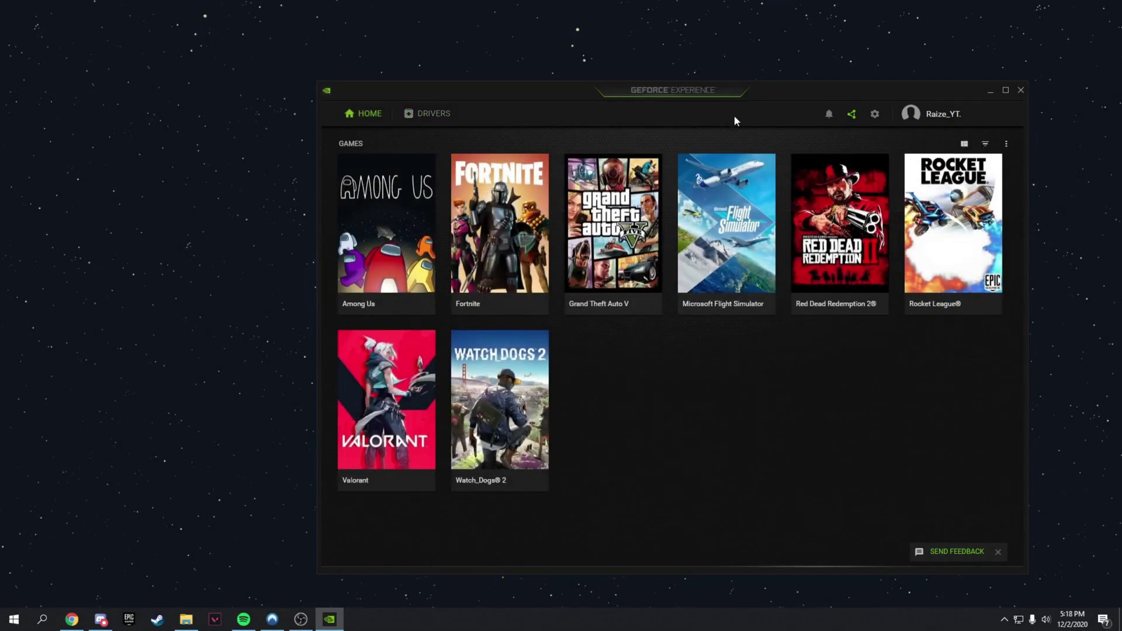
click(875, 114)
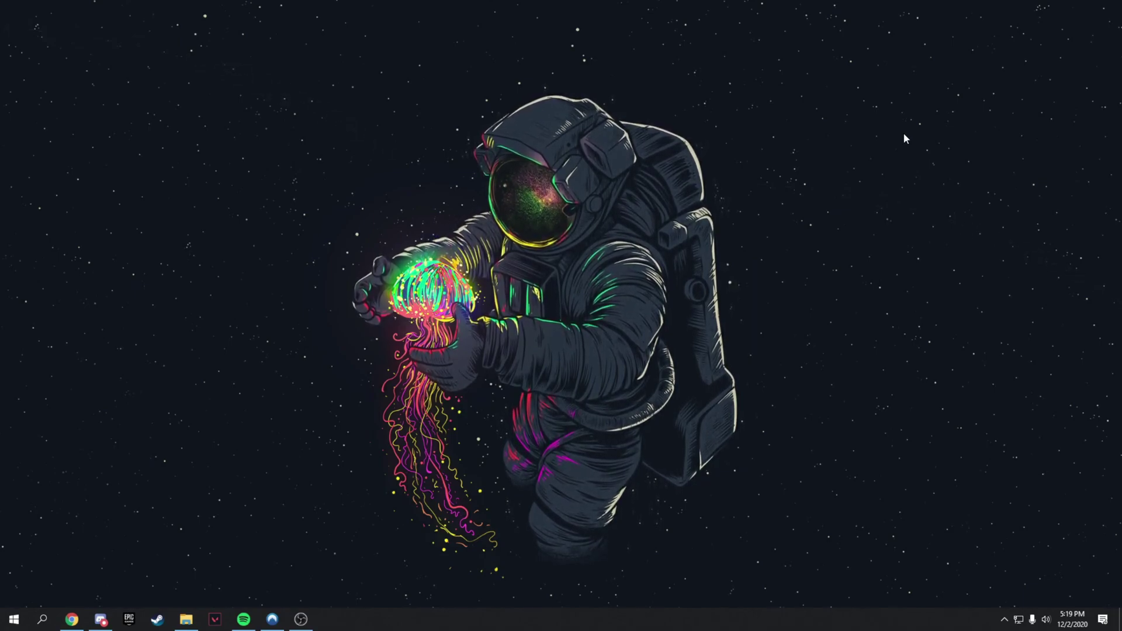
Step: Open the power plan settings, examine which plan is selected in Power Options, and close the window
key(super+s)
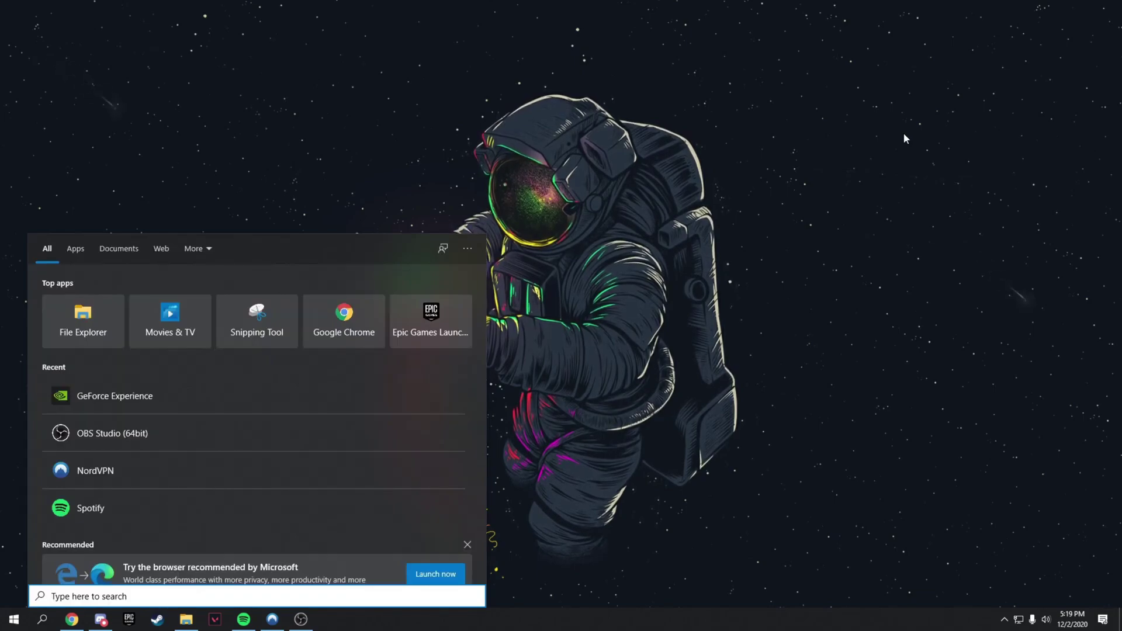
text(edit pow)
key(Return)
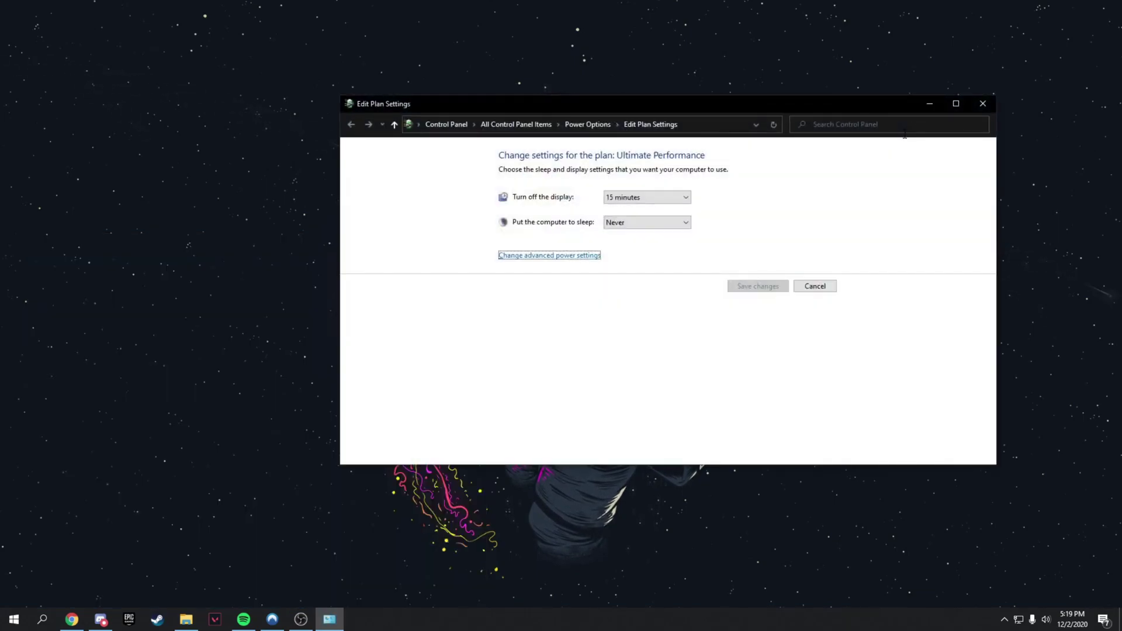
click(590, 129)
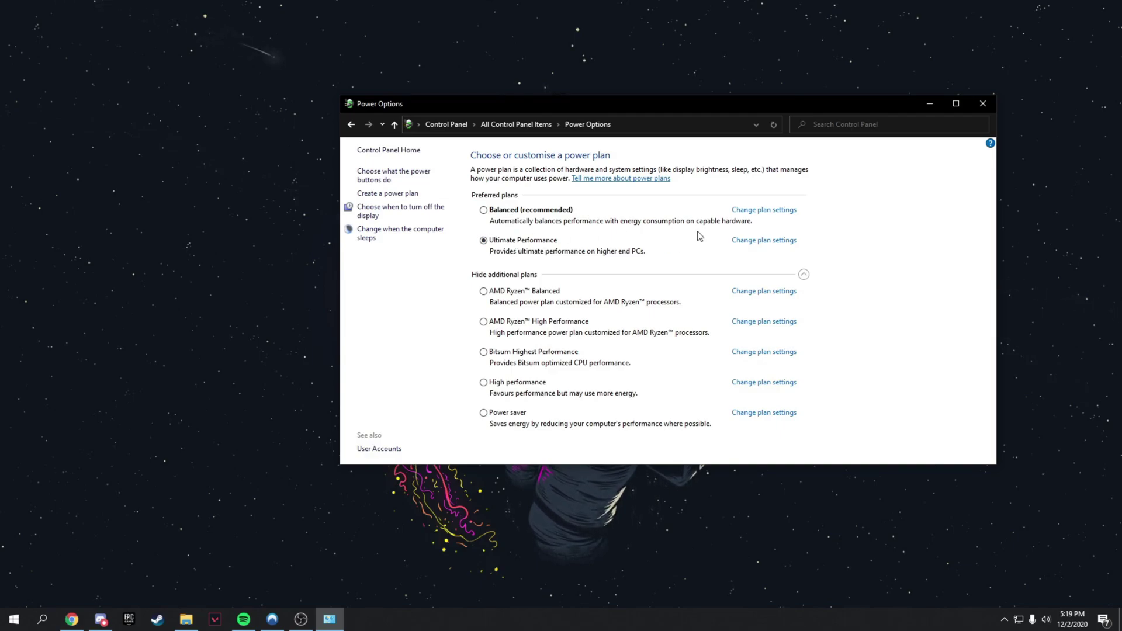
click(982, 103)
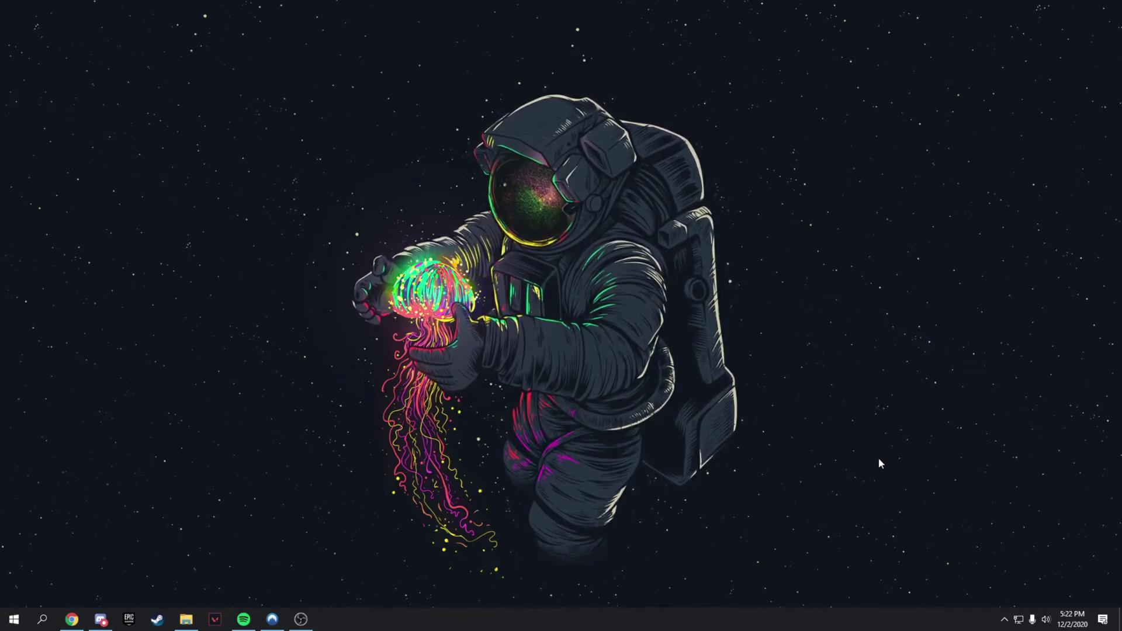
Step: Open the Windows Graphics settings page
key(super)
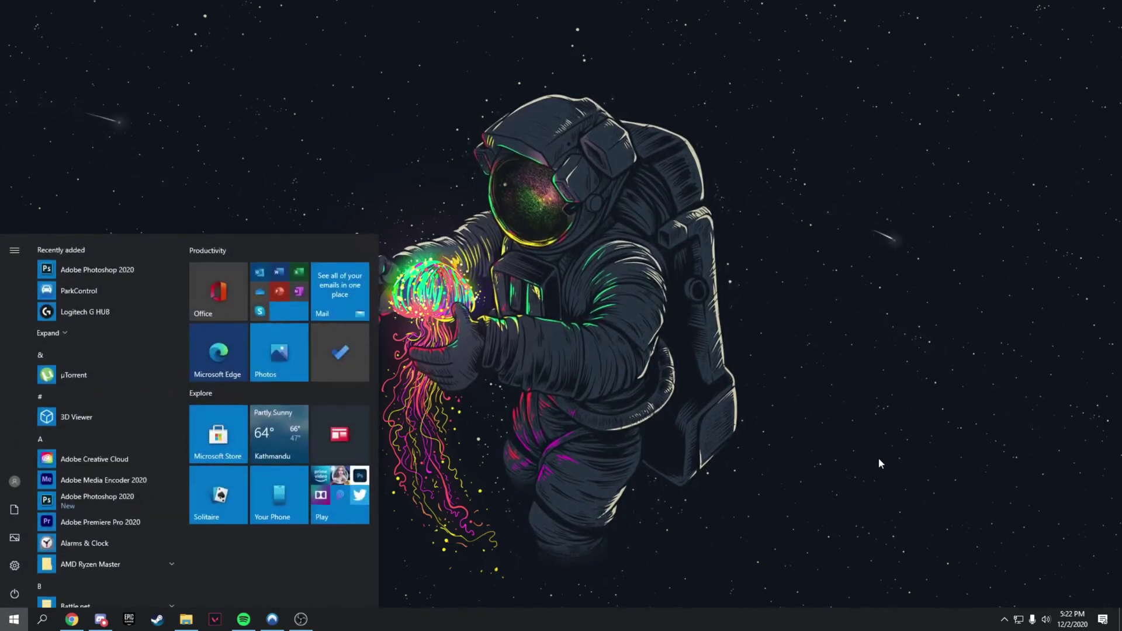
text(graph)
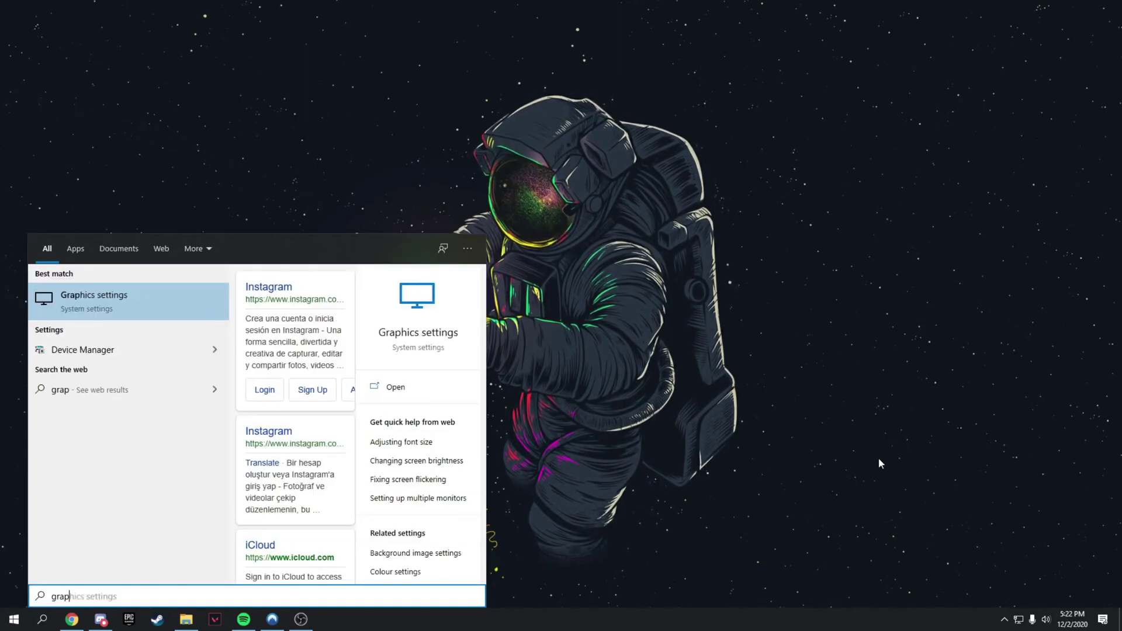
key(Return)
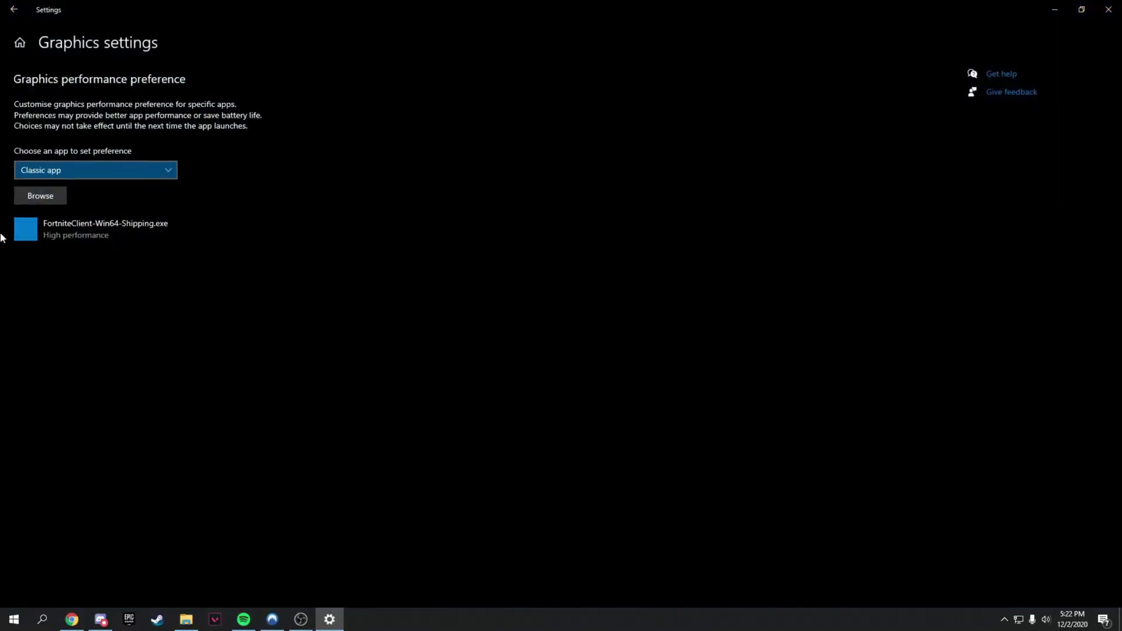
Step: Add FortniteClient-Win64-Shipping from C:\Program Files\Fortnite\FortniteGame\Binaries\Win64 to the graphics performance preference list
click(40, 196)
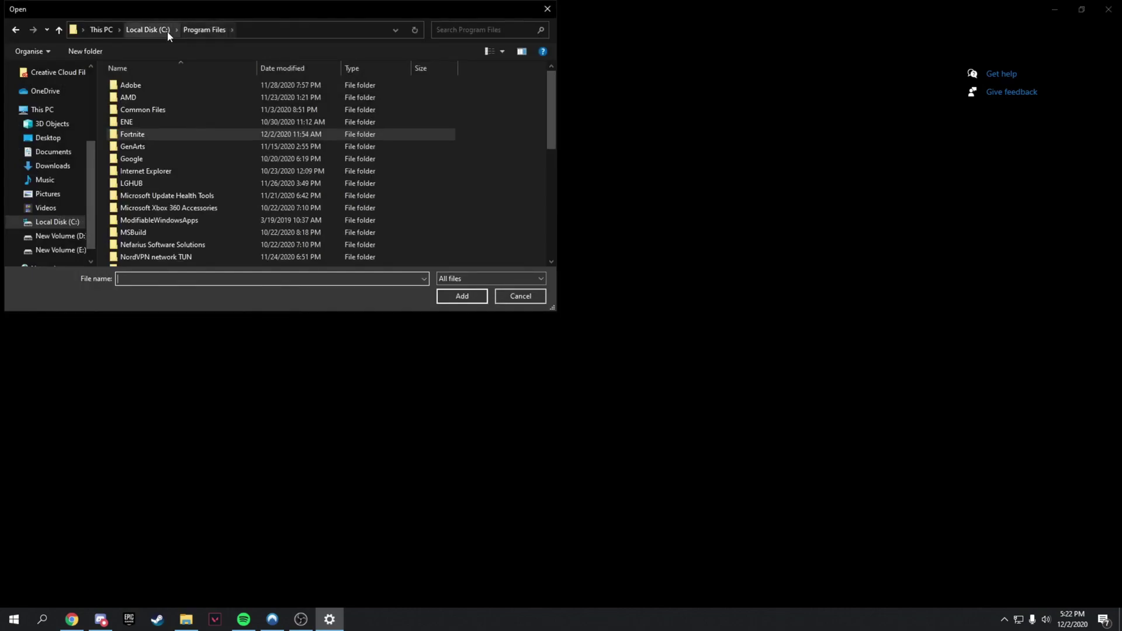
double_click(134, 136)
double_click(155, 112)
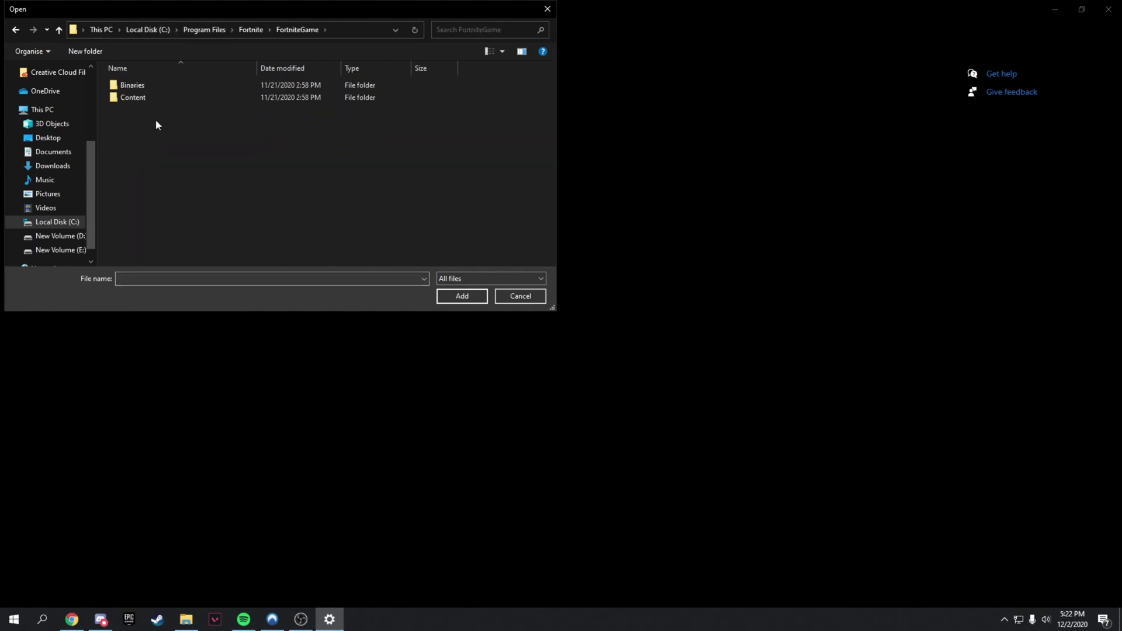
double_click(138, 89)
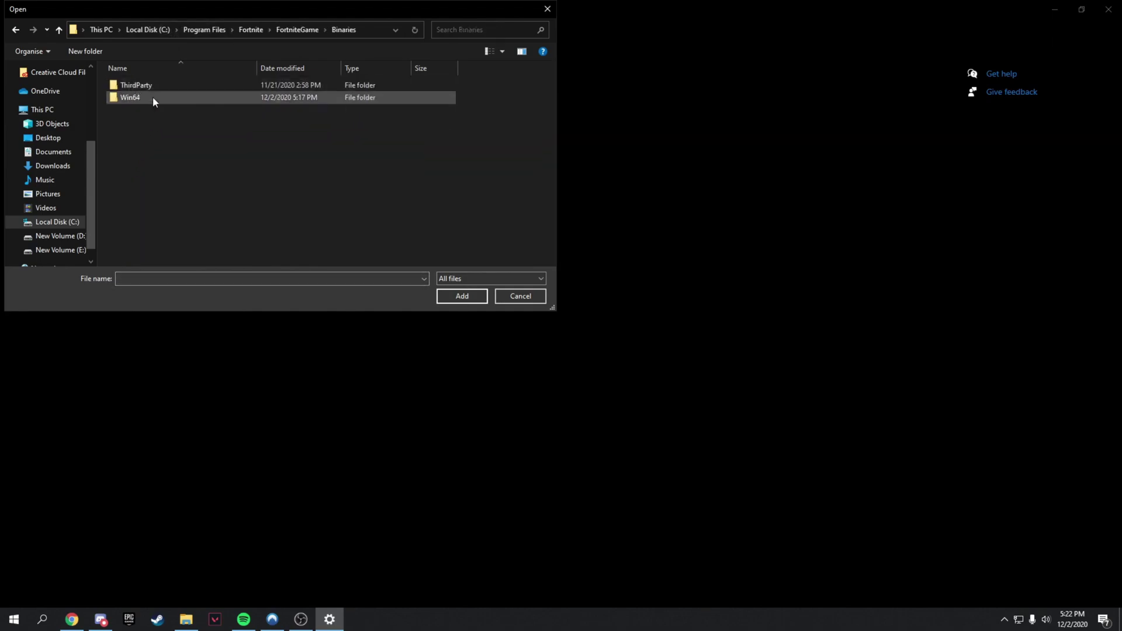
double_click(127, 98)
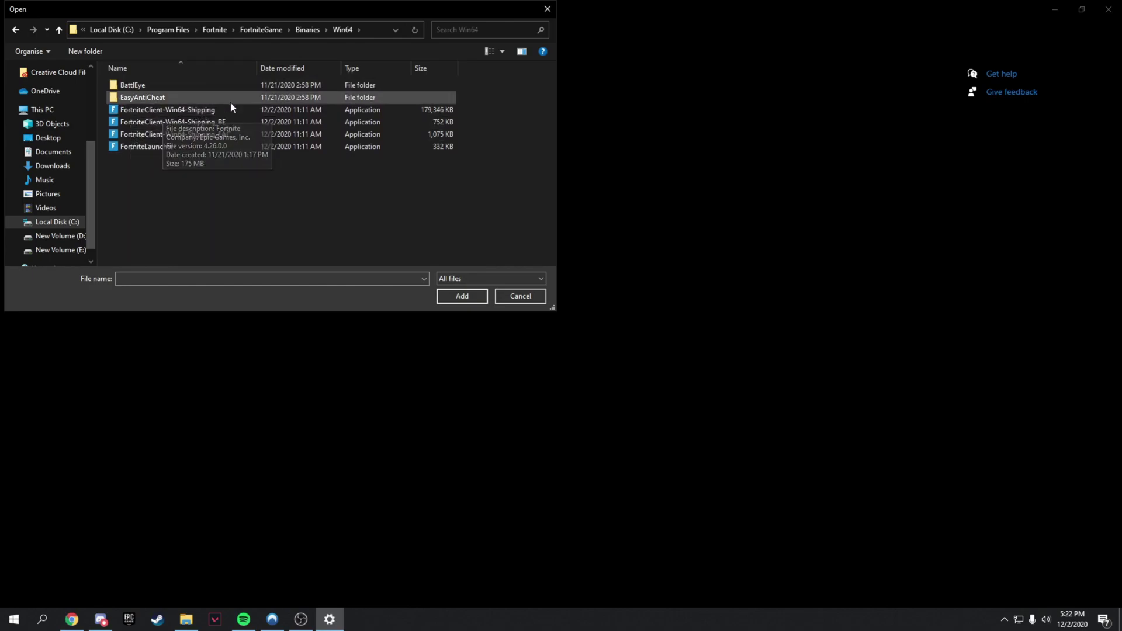
click(194, 112)
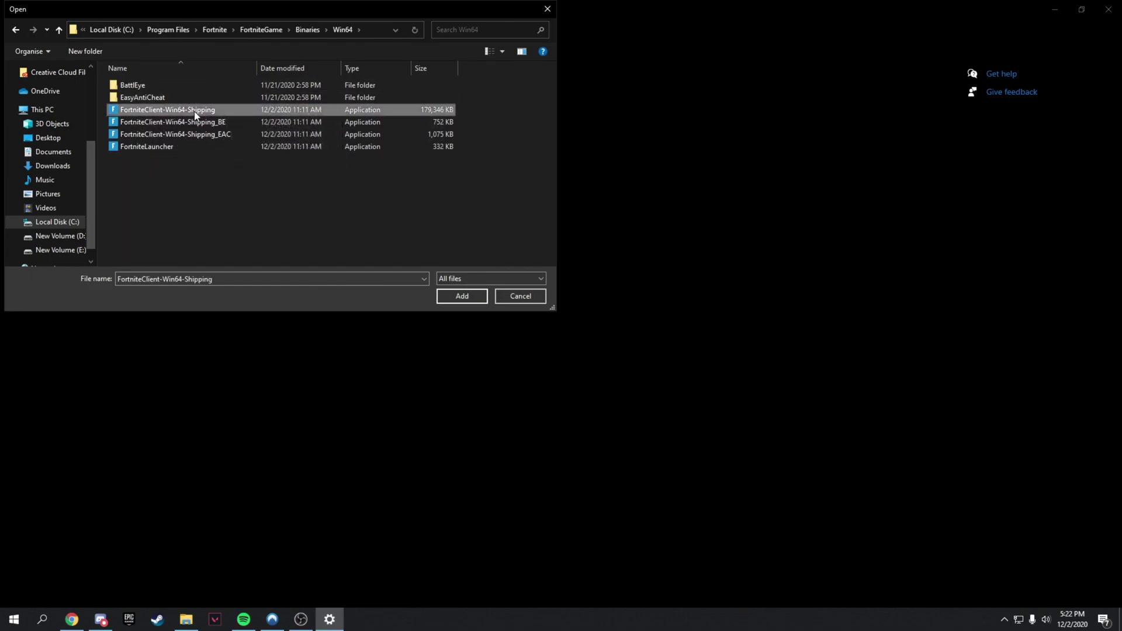
click(478, 294)
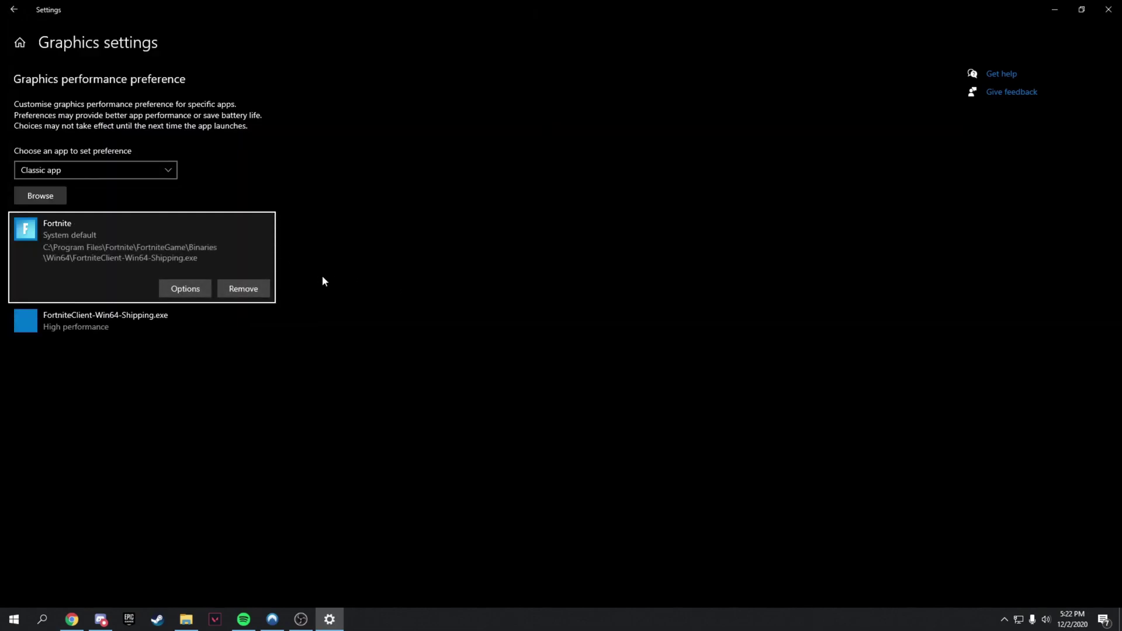
Step: Save High performance as the Fortnite entry's graphics preference, and remove that entry from the app list
click(174, 292)
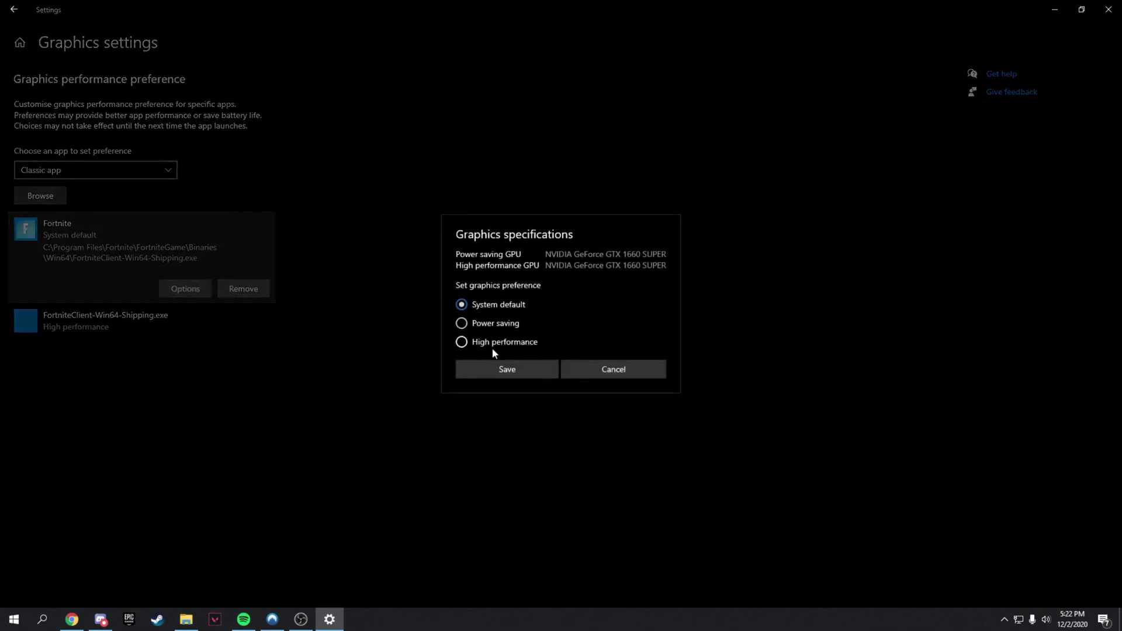
click(495, 369)
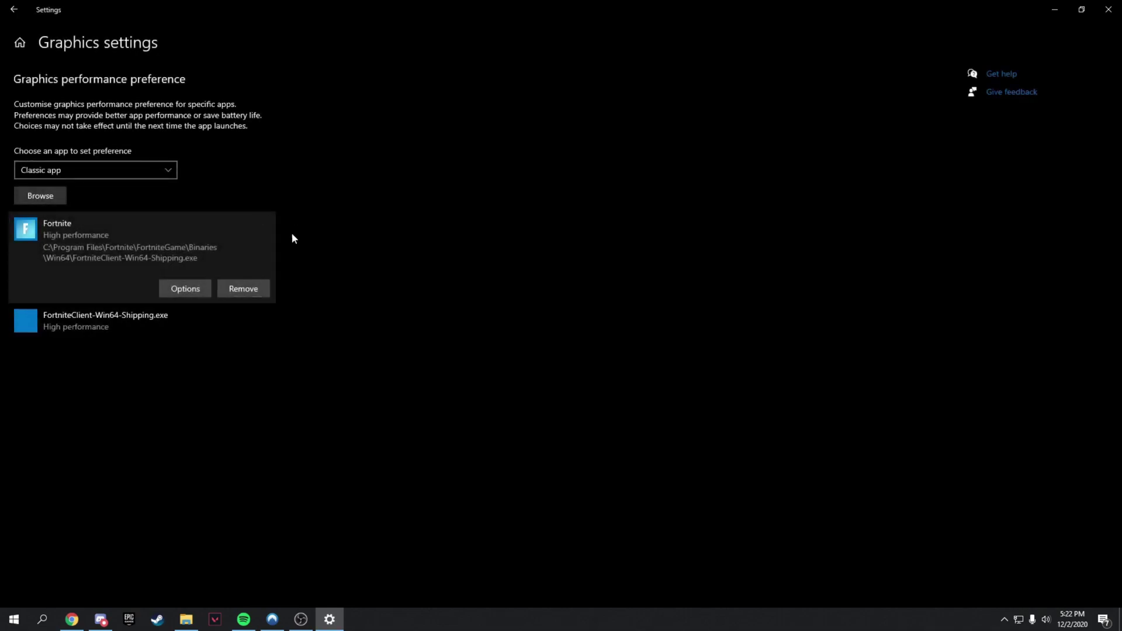
click(252, 290)
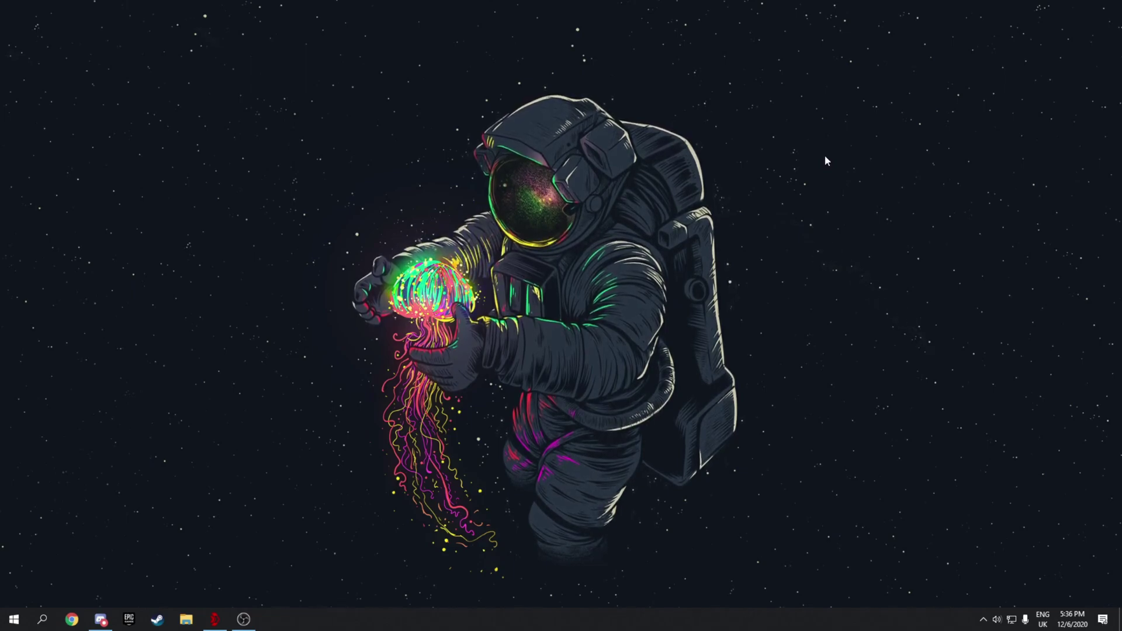
Step: Switch to the Windows Registry Editor
key(super+s)
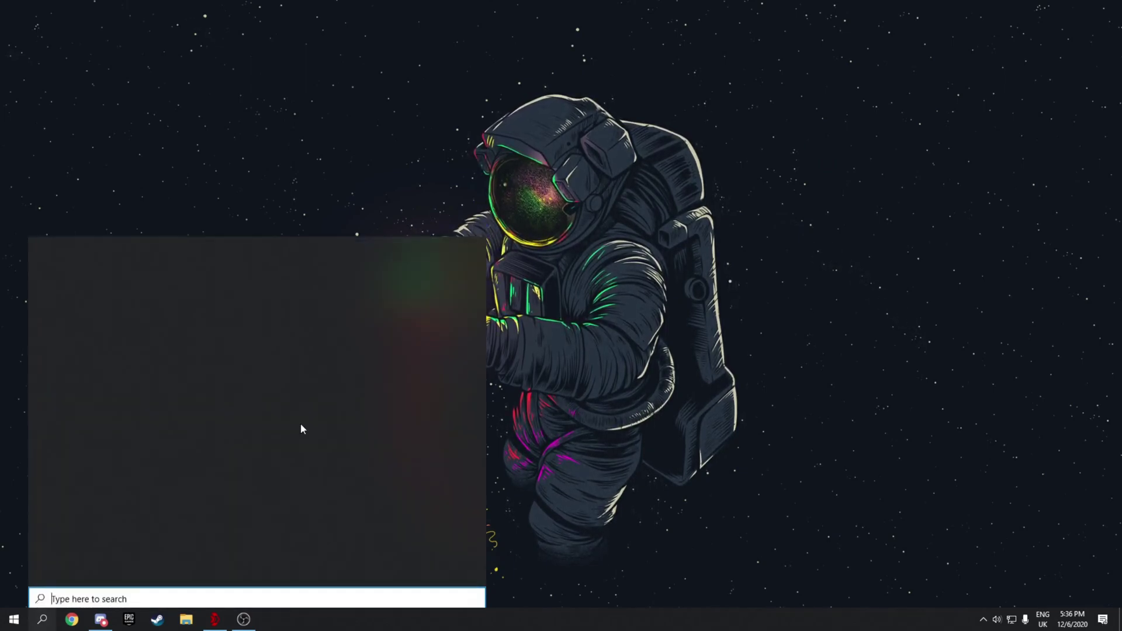
text(regis)
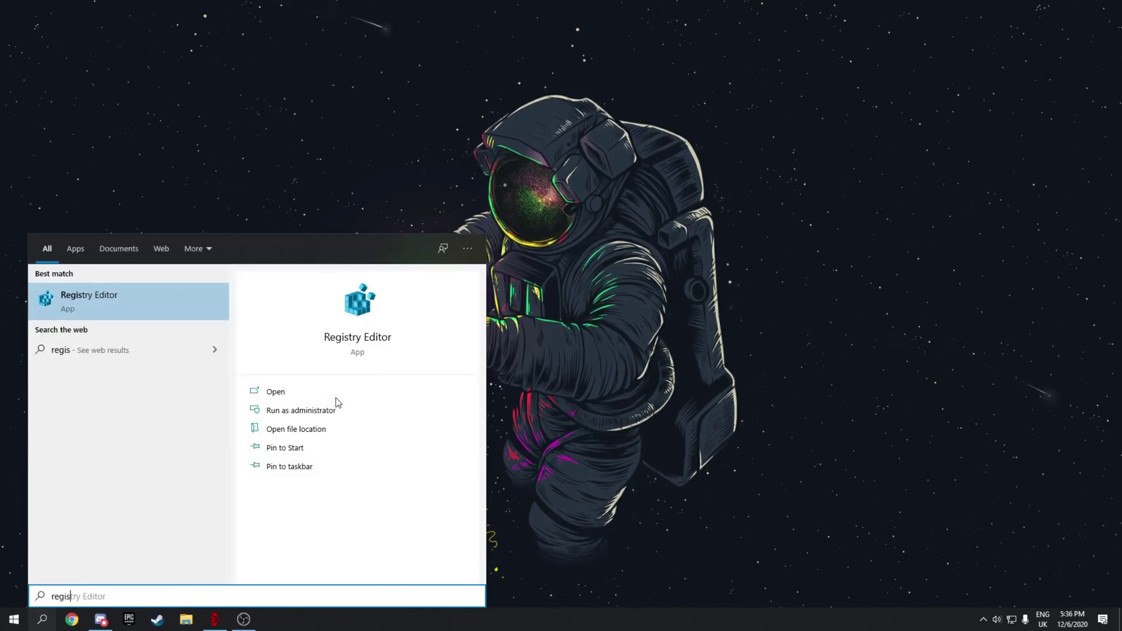
click(290, 392)
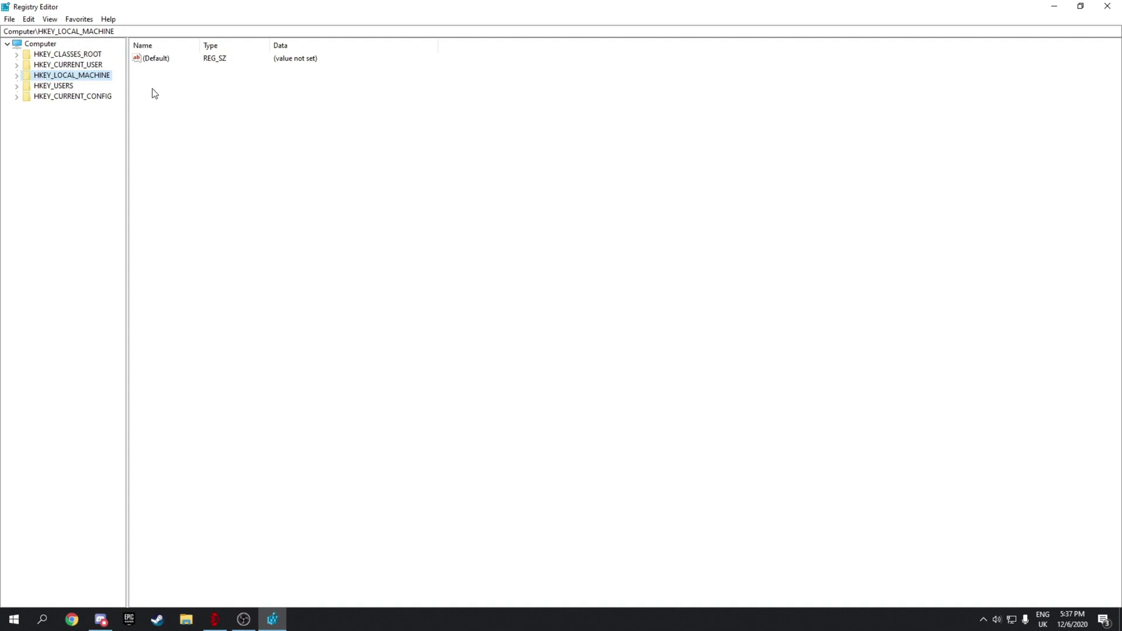
Step: Navigate to the registry key HKEY_LOCAL_MACHINE\SYSTEM\CurrentControlSet\Control\PriorityControl
click(18, 76)
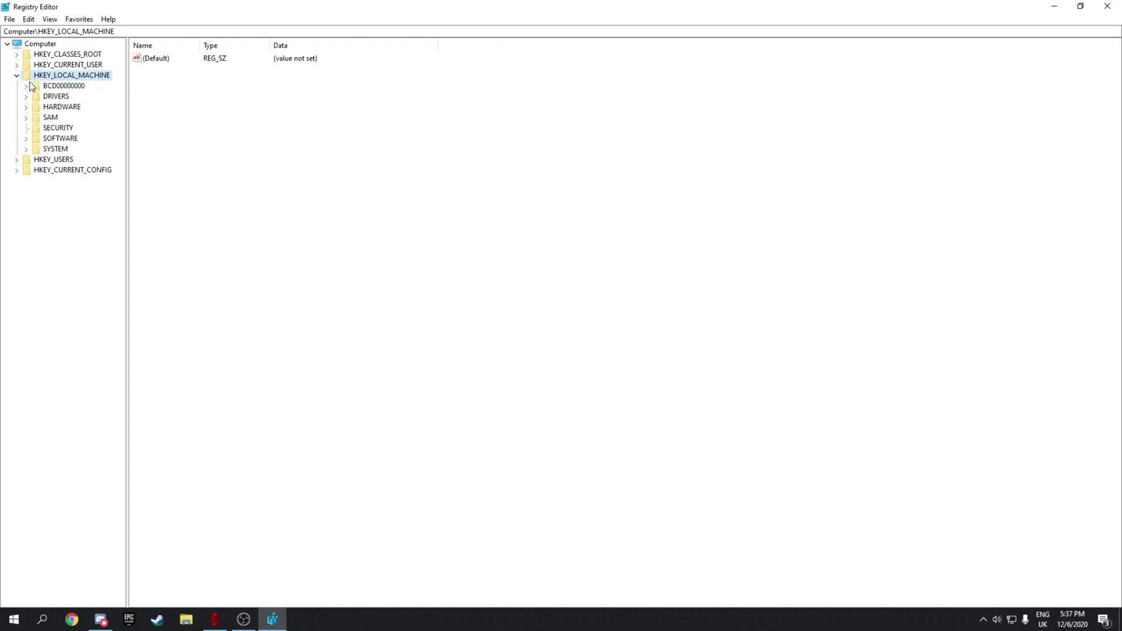
click(27, 149)
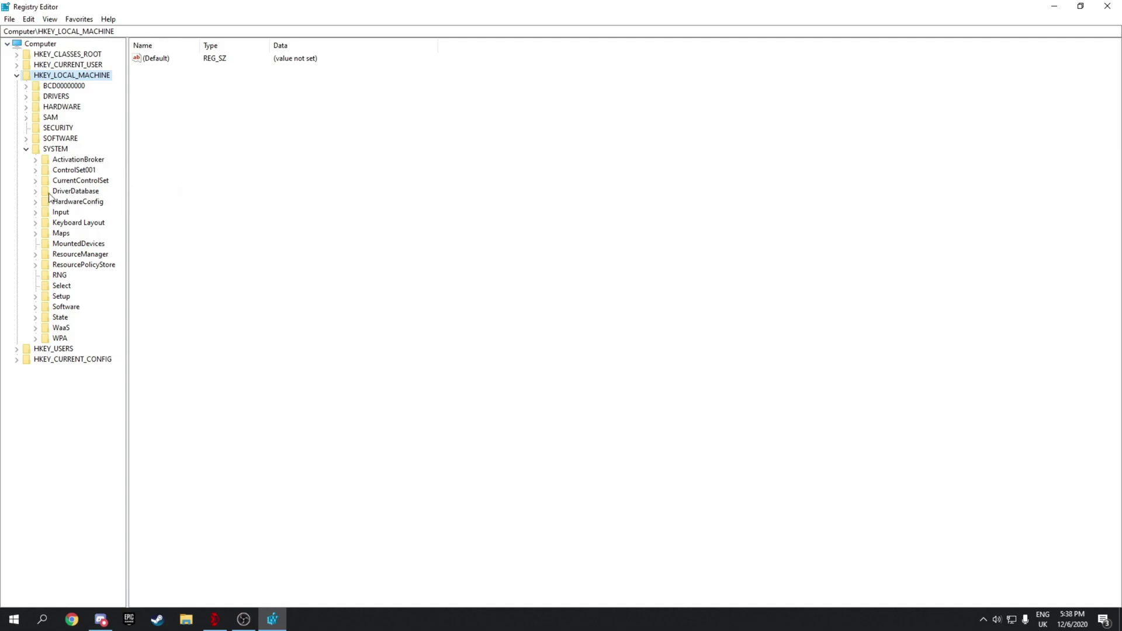
click(35, 181)
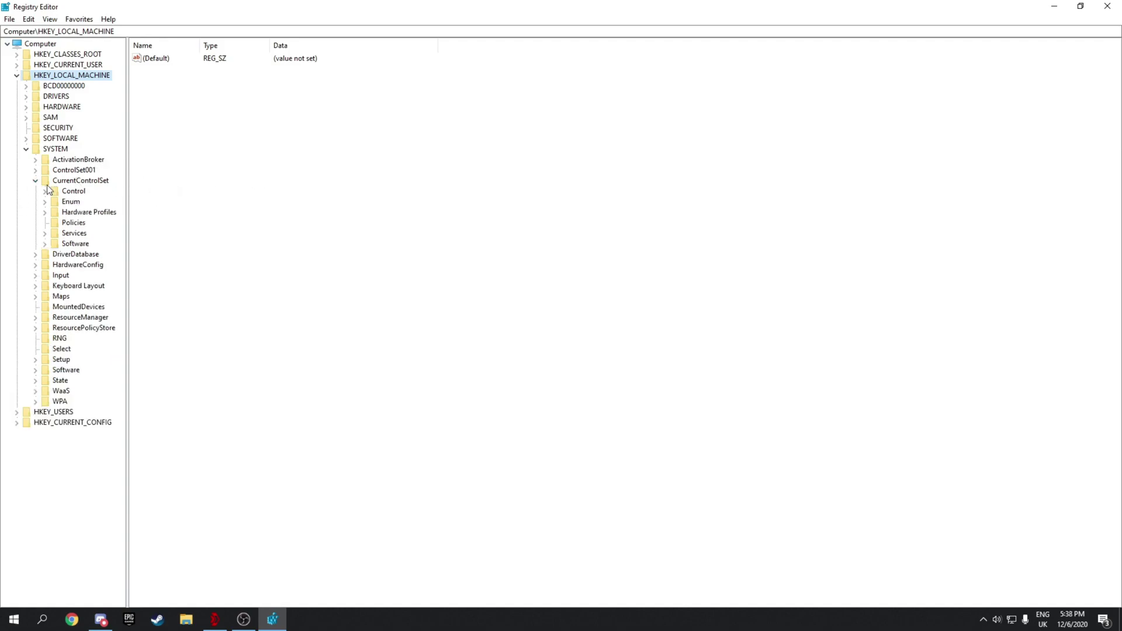
click(45, 192)
scroll(65, 187, down, 15)
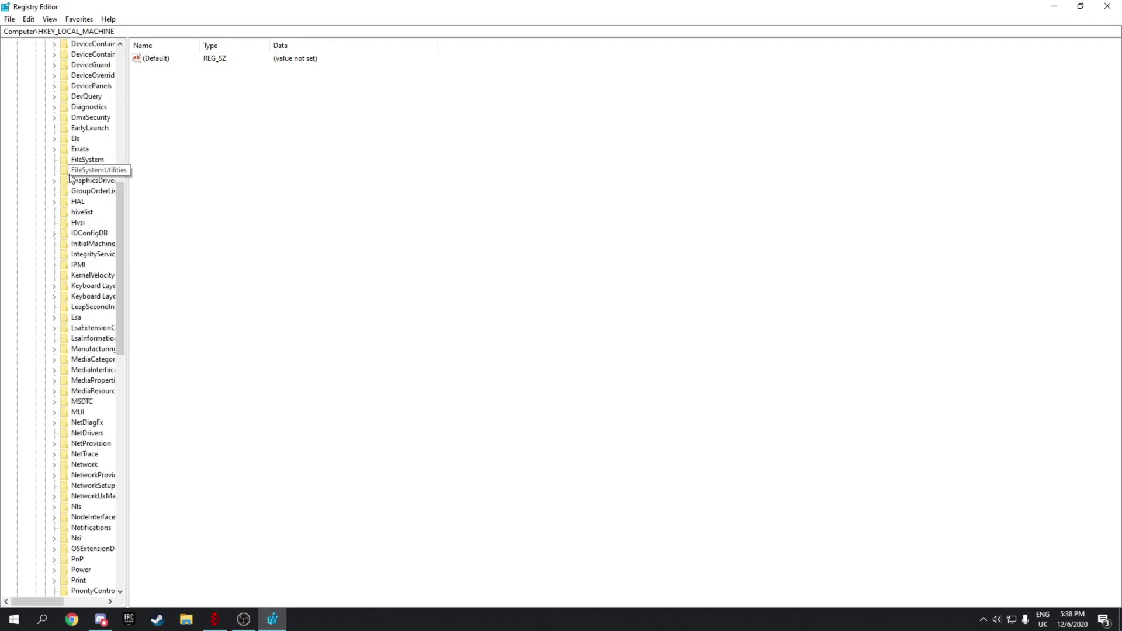
scroll(70, 193, down, 2)
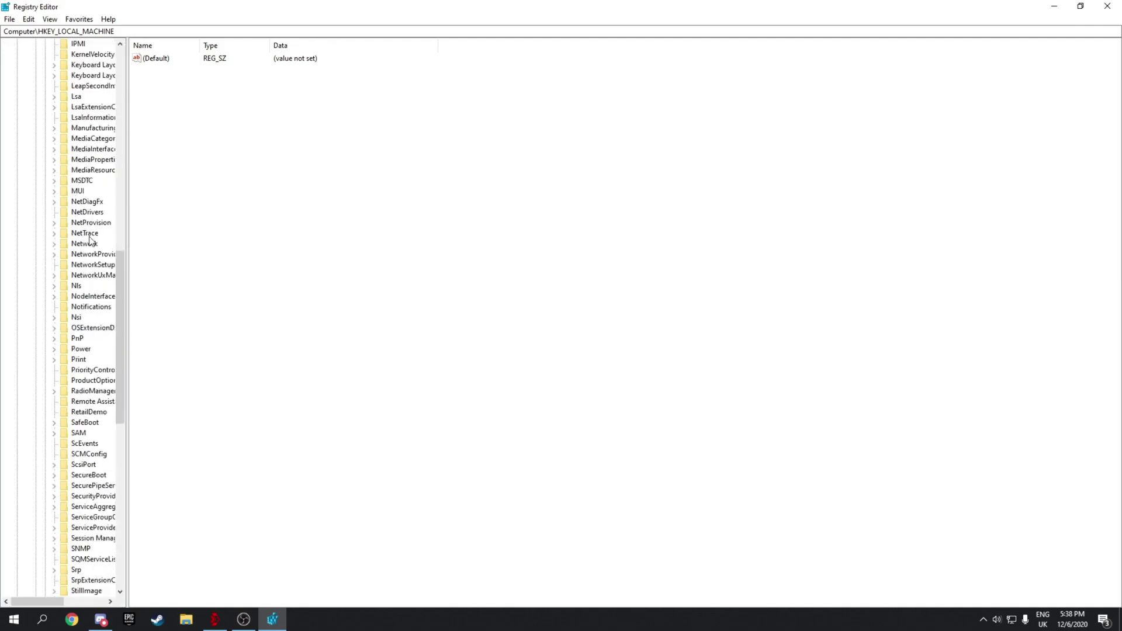
click(65, 371)
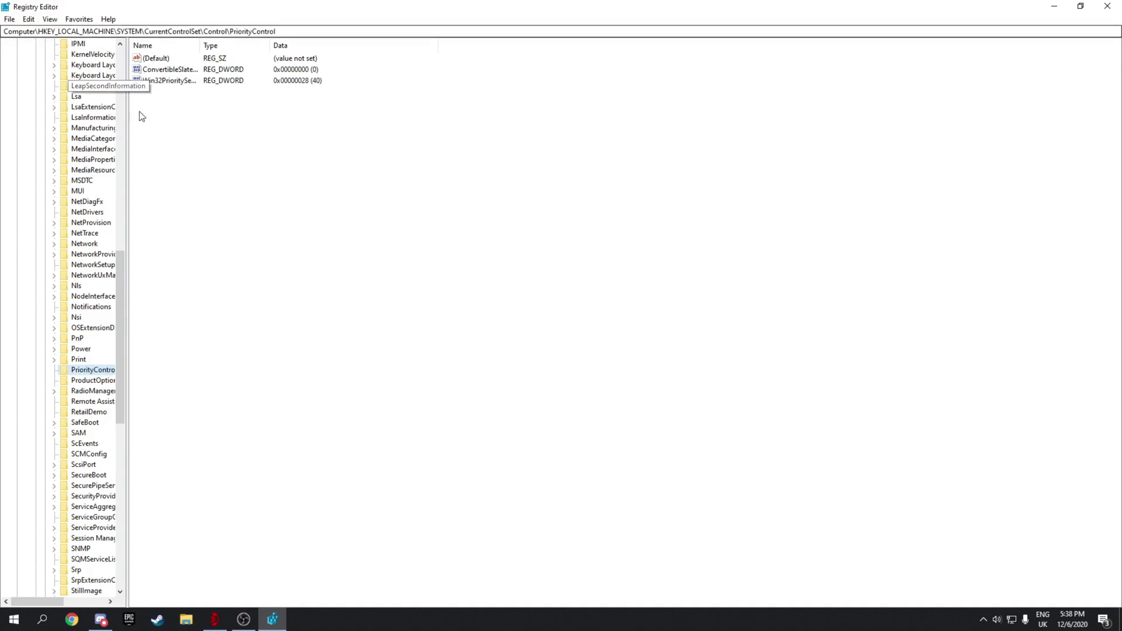
Step: Open the Win32PrioritySeparation value, check and accept its hexadecimal data, and close the registry window
click(175, 133)
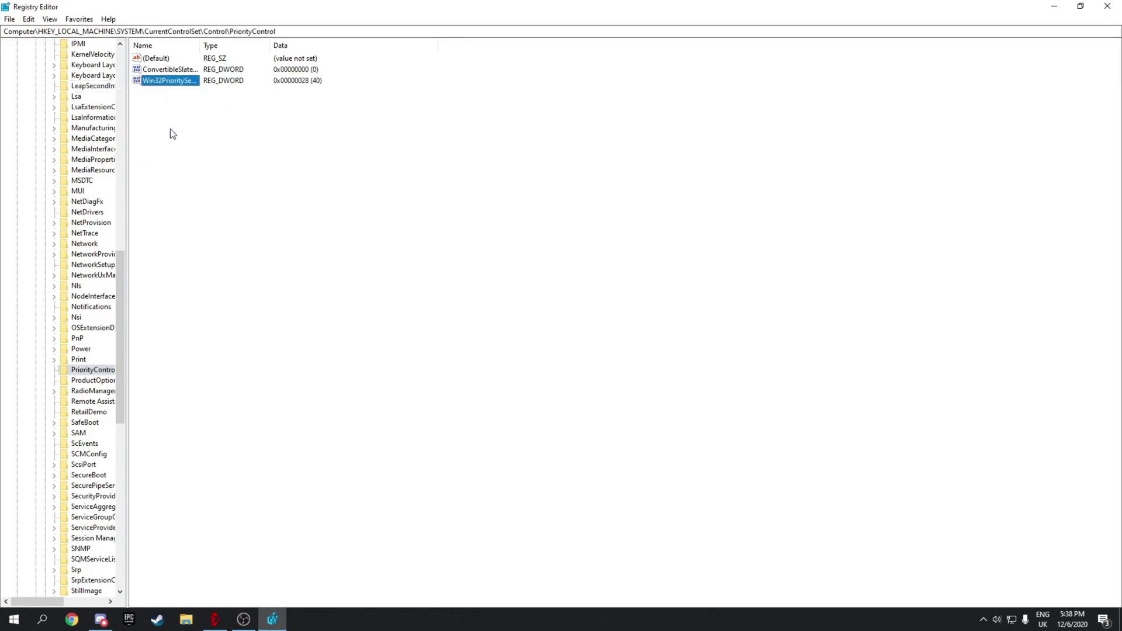
double_click(186, 82)
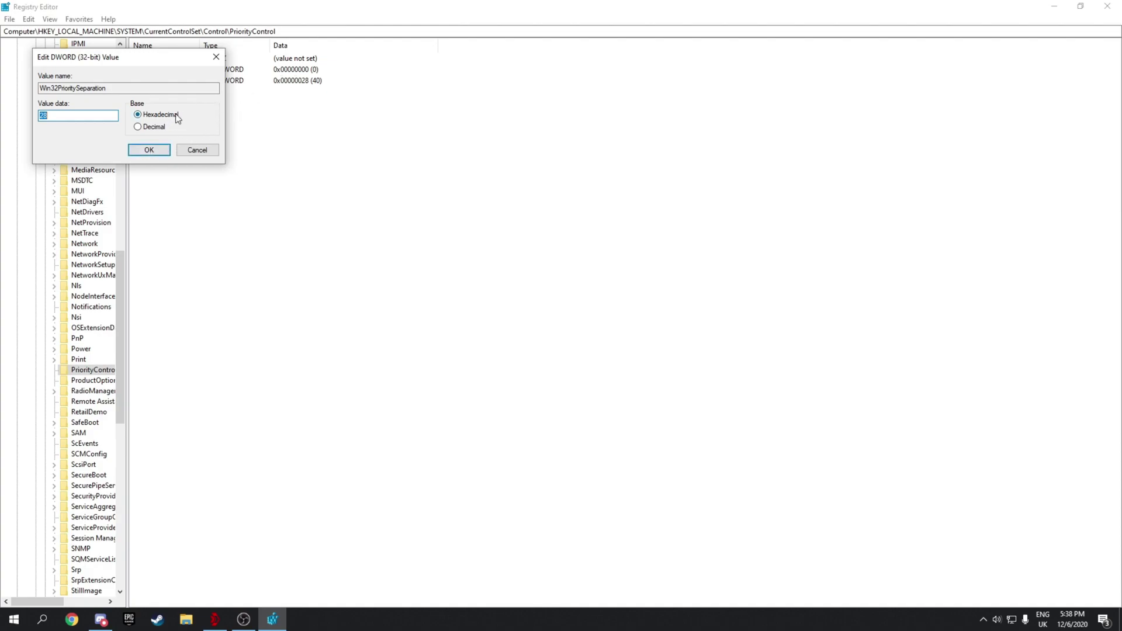
click(150, 151)
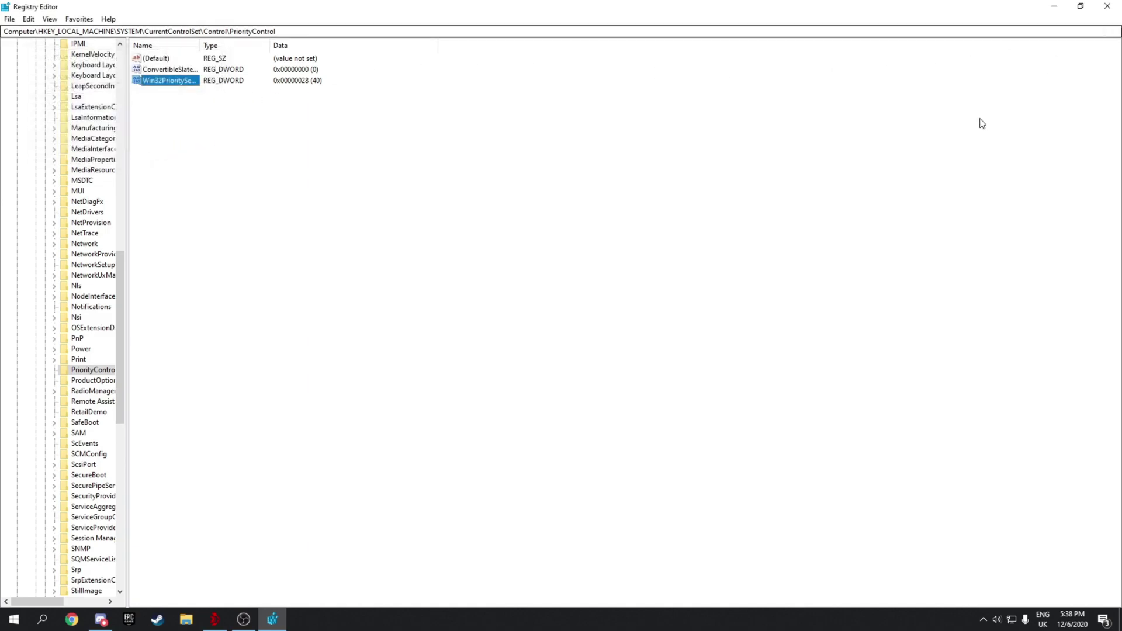
click(1107, 6)
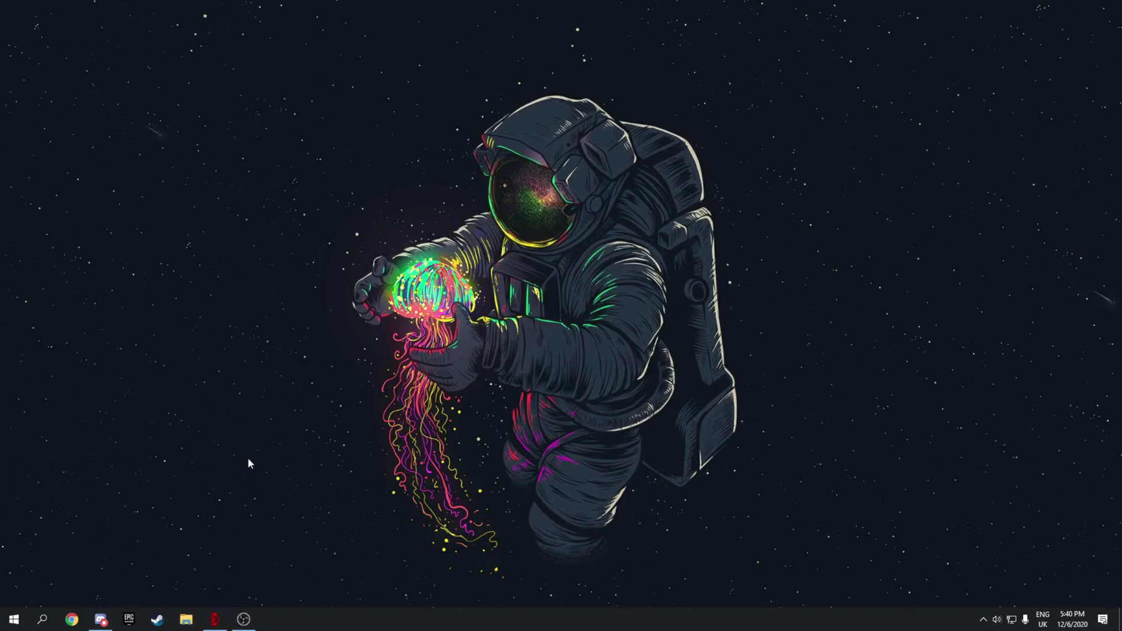
Step: Navigate in File Explorer to the folder C:\Program Files\Fortnite\FortniteGame\Binaries\Win64
click(177, 619)
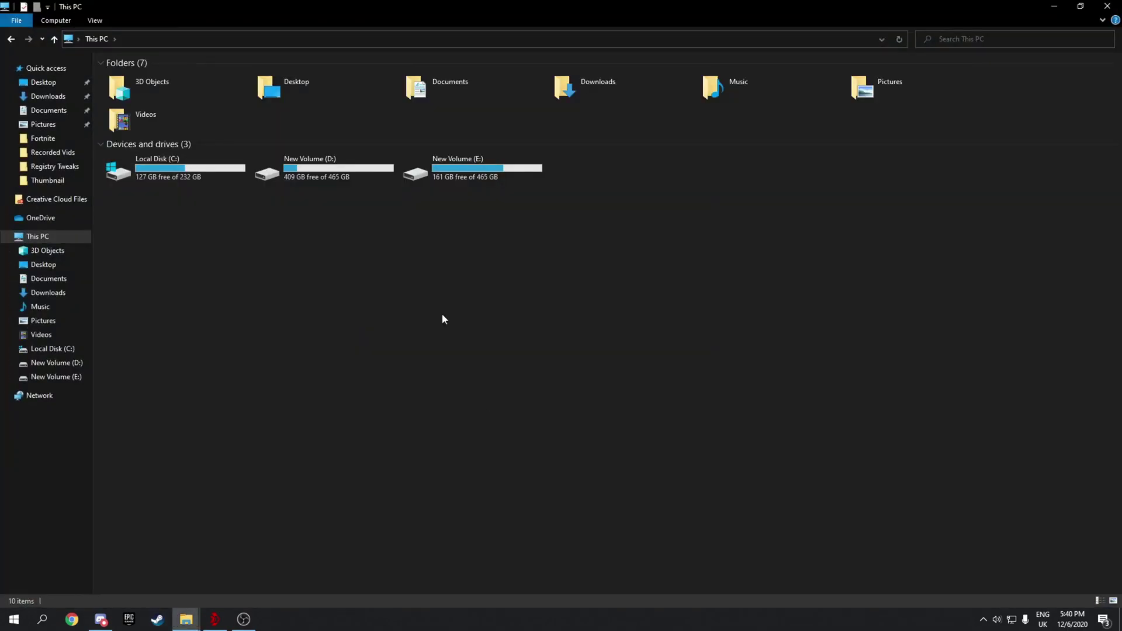
double_click(176, 175)
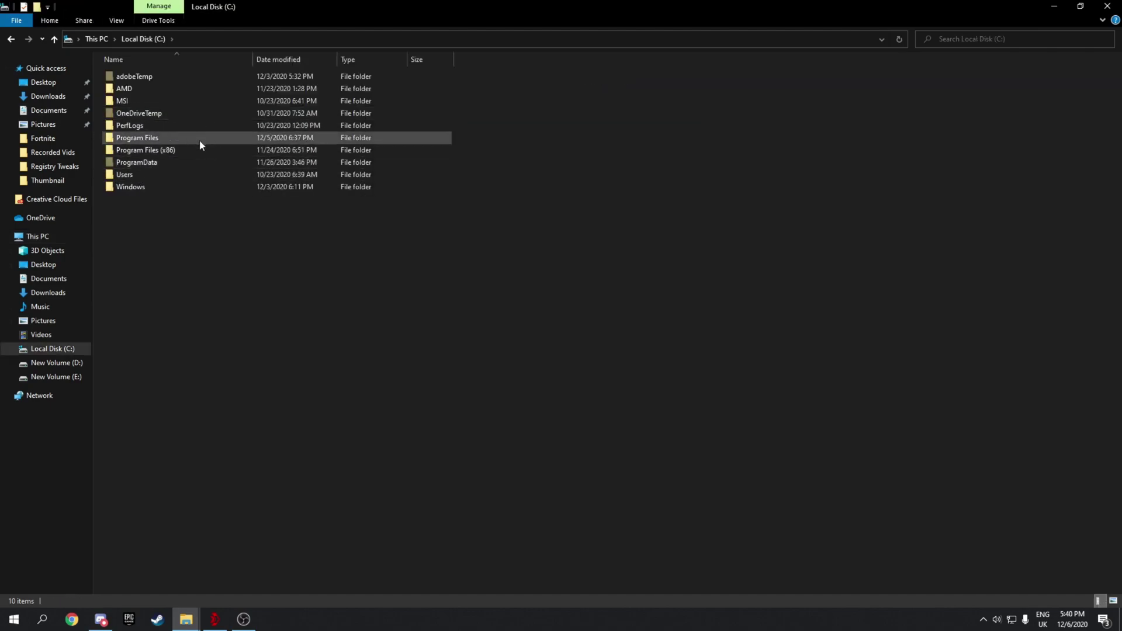
double_click(185, 135)
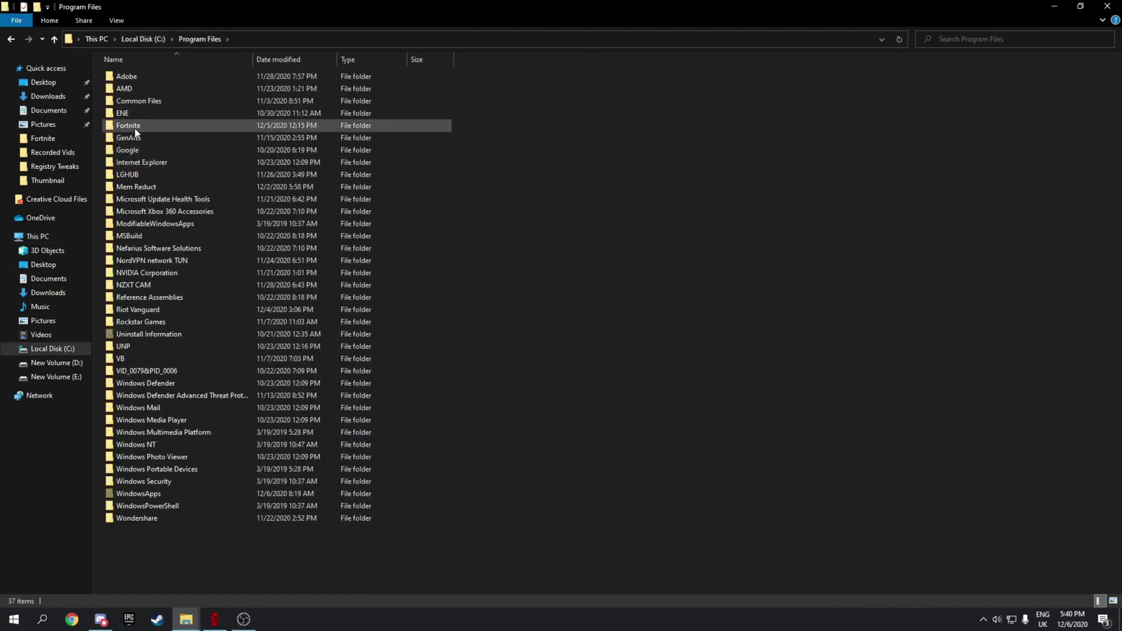
mouse_move(136, 128)
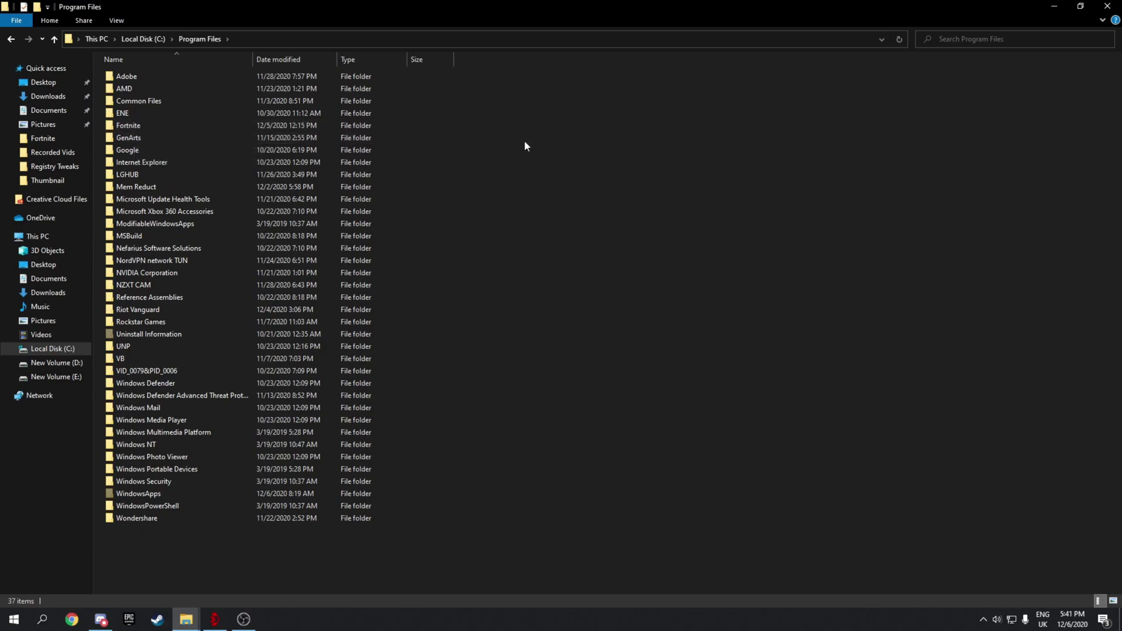
double_click(119, 126)
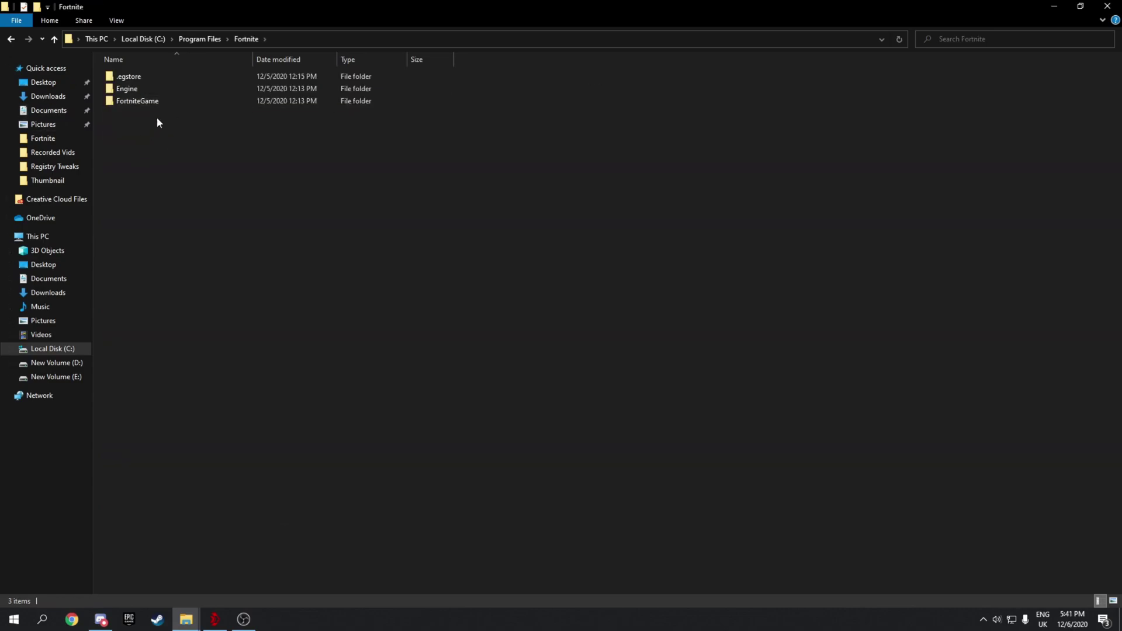
double_click(150, 102)
double_click(137, 77)
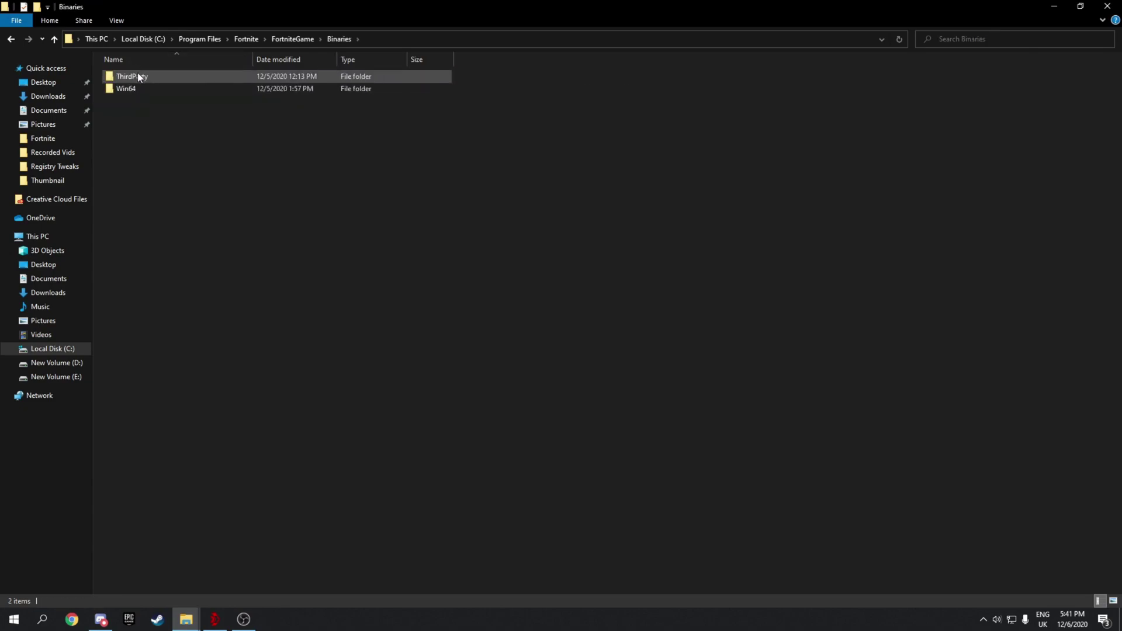
double_click(132, 87)
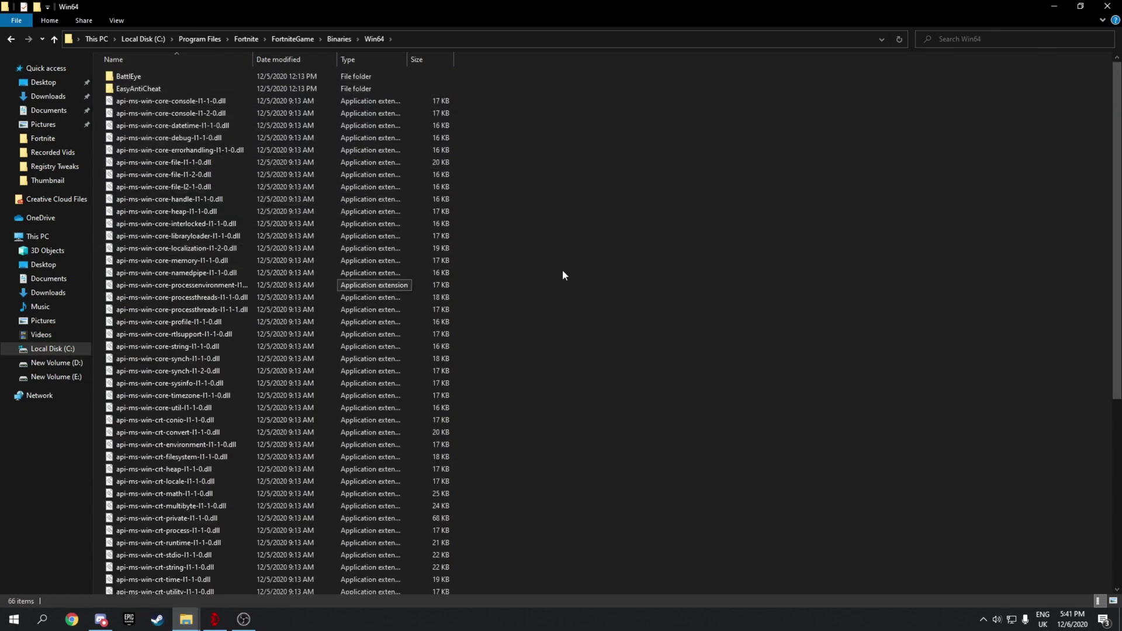
Step: Review the compatibility and high DPI settings of the FortniteClient-Win64-Shipping application, and close its properties without changes
scroll(562, 275, down, 8)
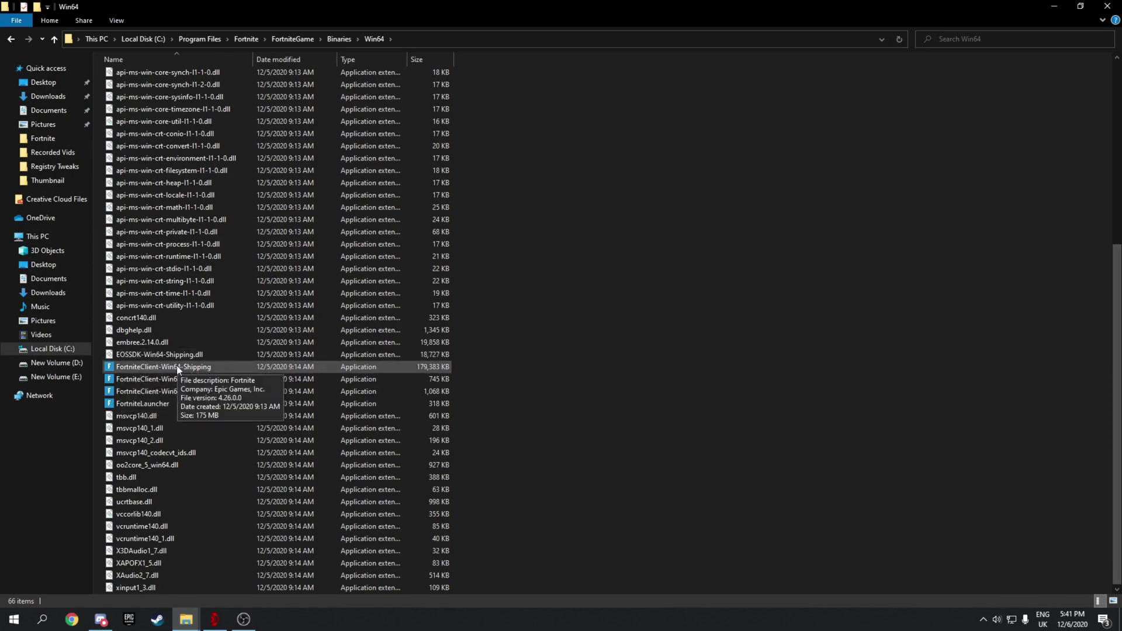
right_click(138, 368)
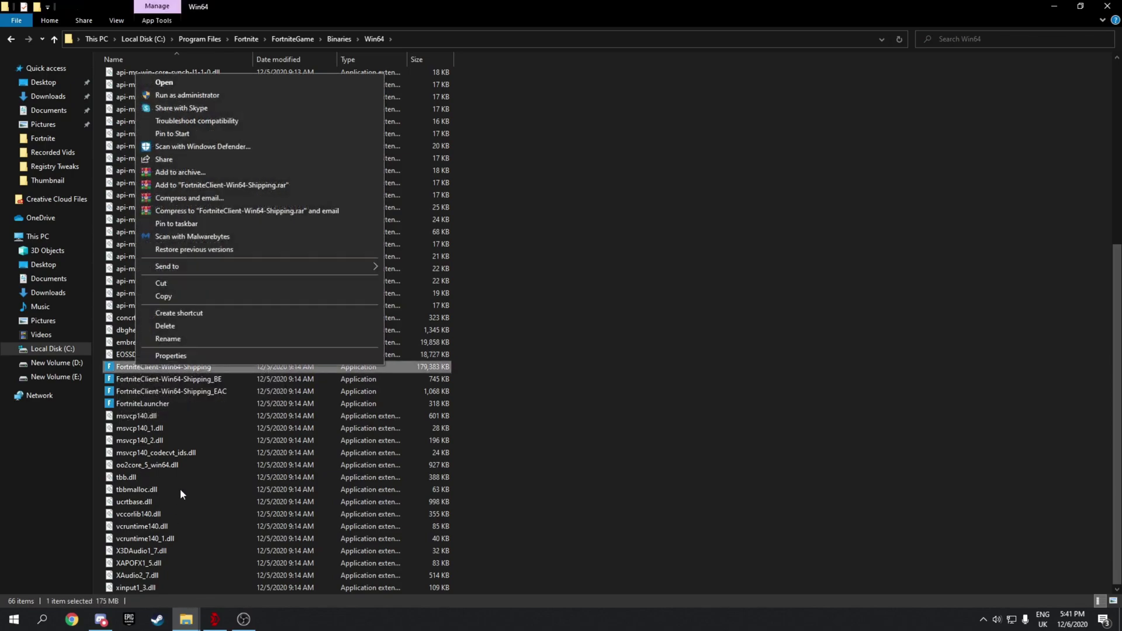
click(176, 359)
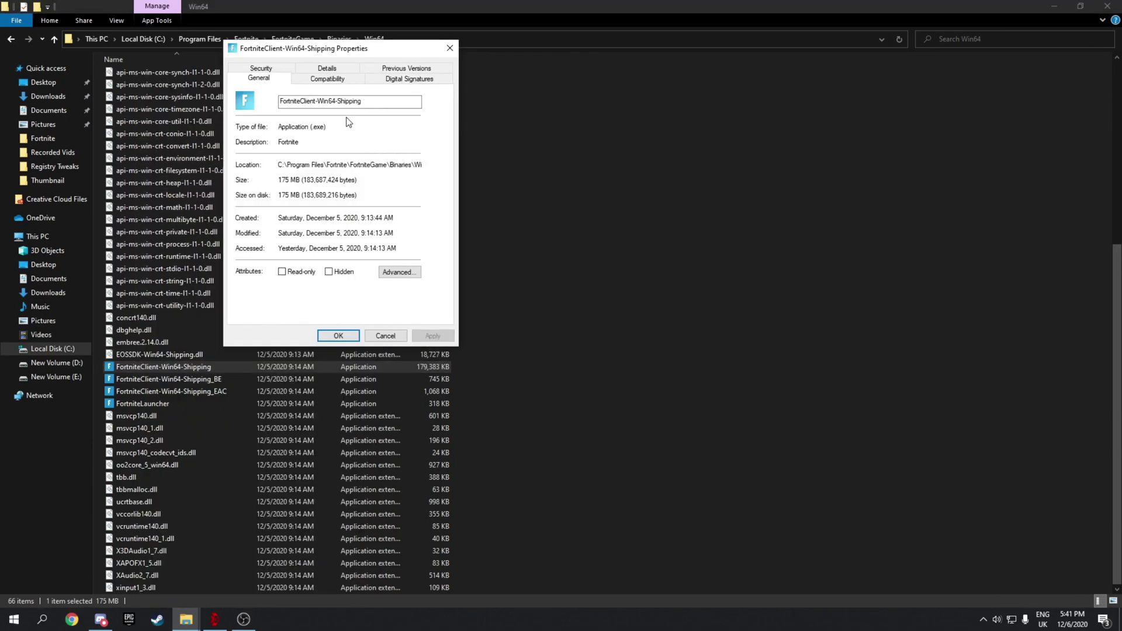
click(327, 78)
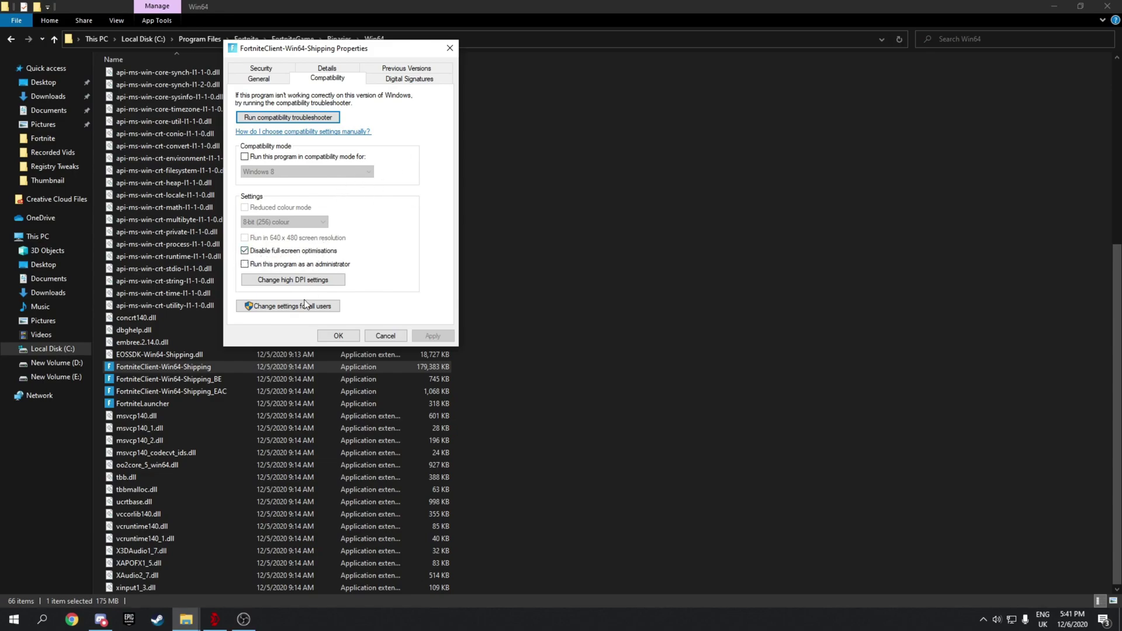
click(295, 280)
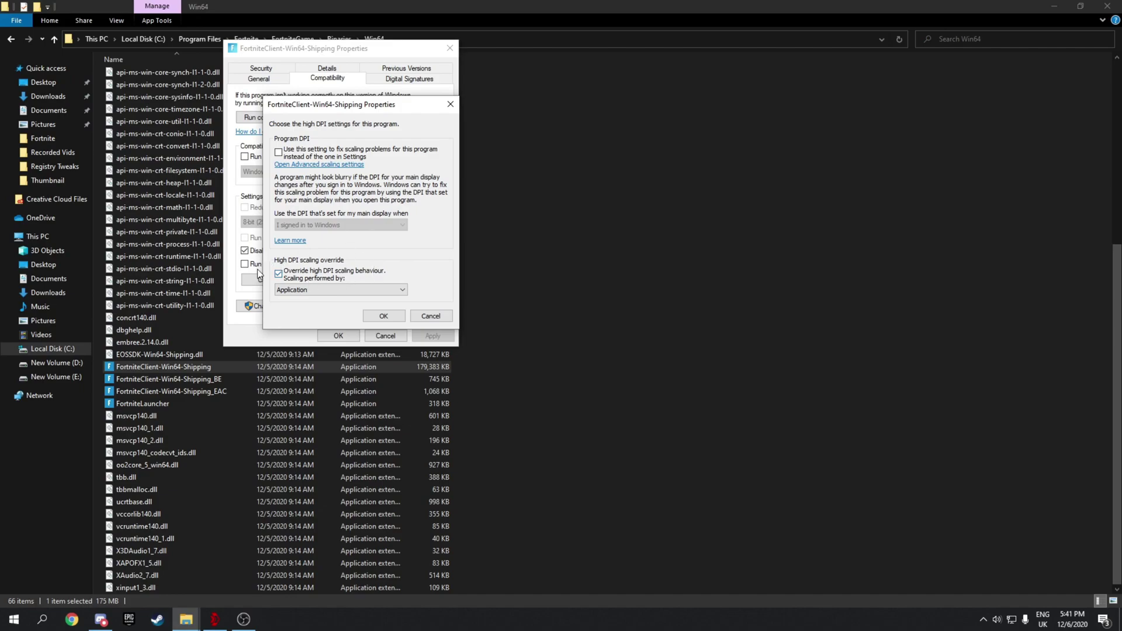
click(377, 316)
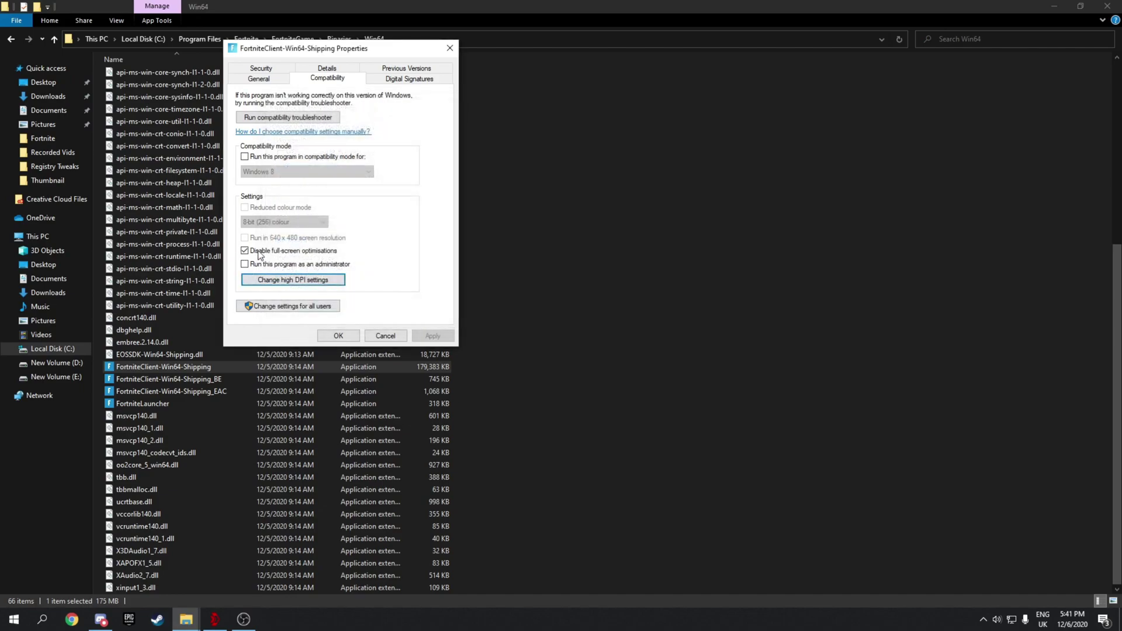
click(389, 336)
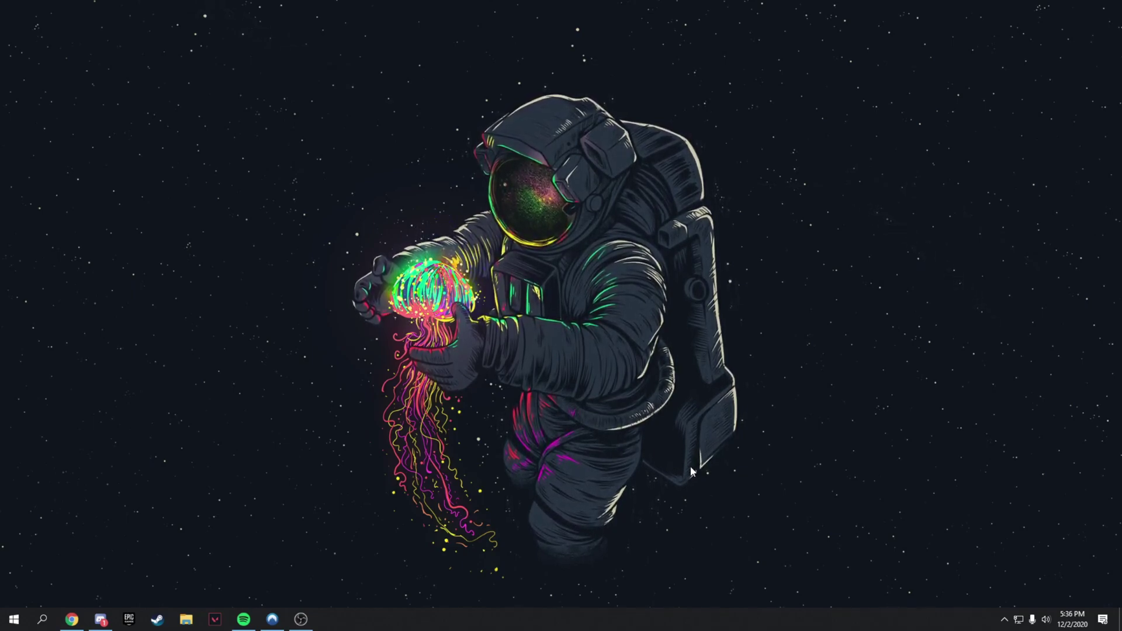
Step: Open the Background apps privacy page in Windows Settings and check whether apps may run in the background
key(super)
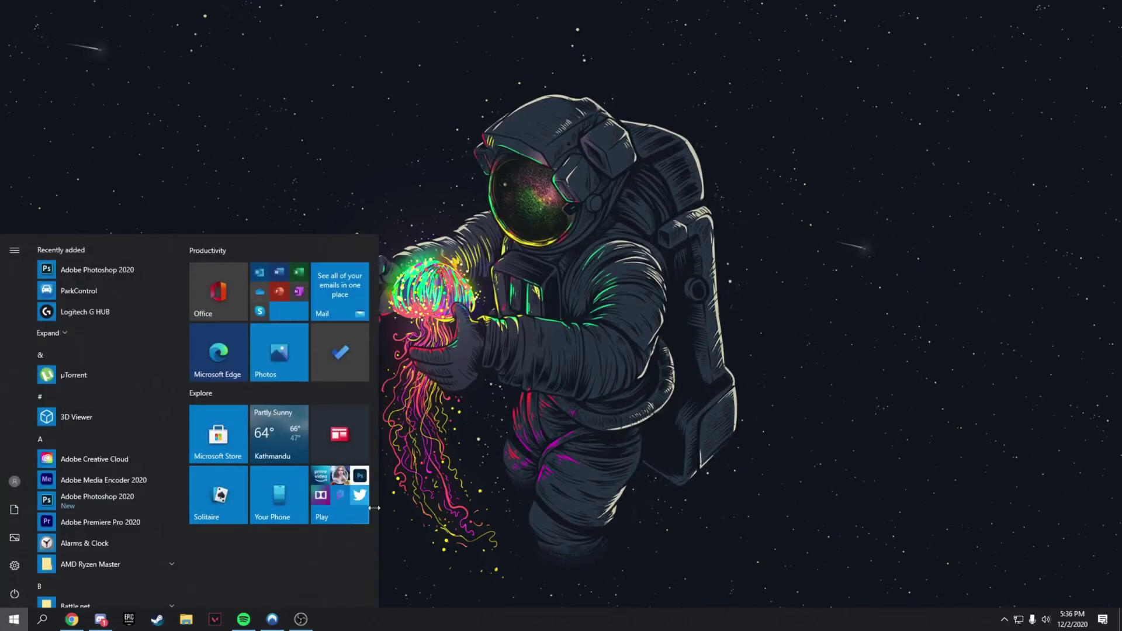
click(14, 565)
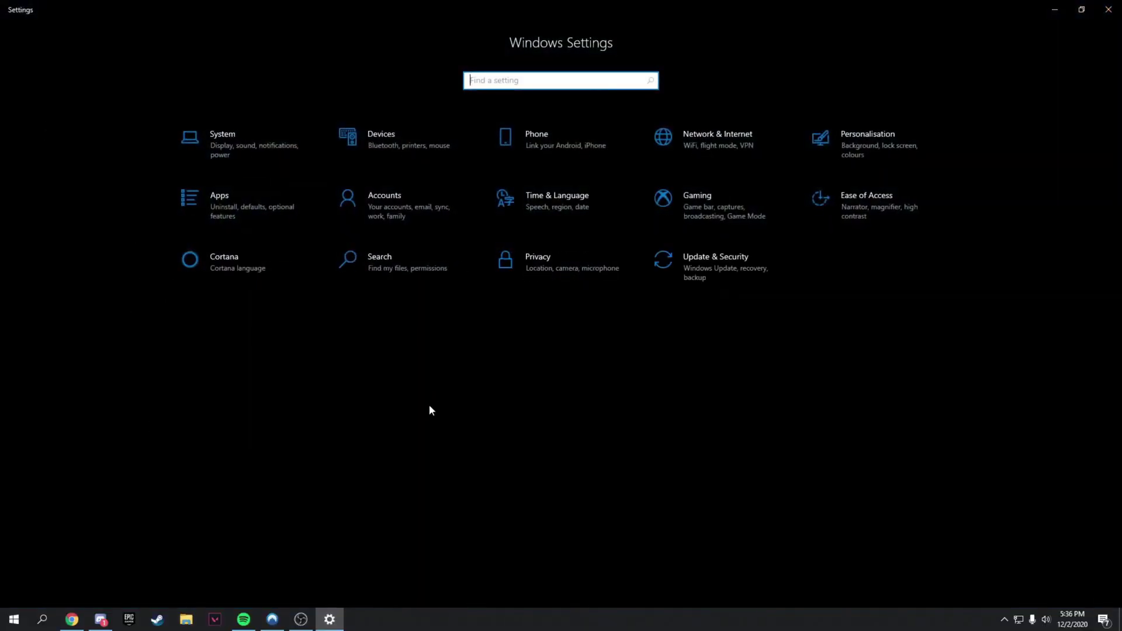
click(549, 260)
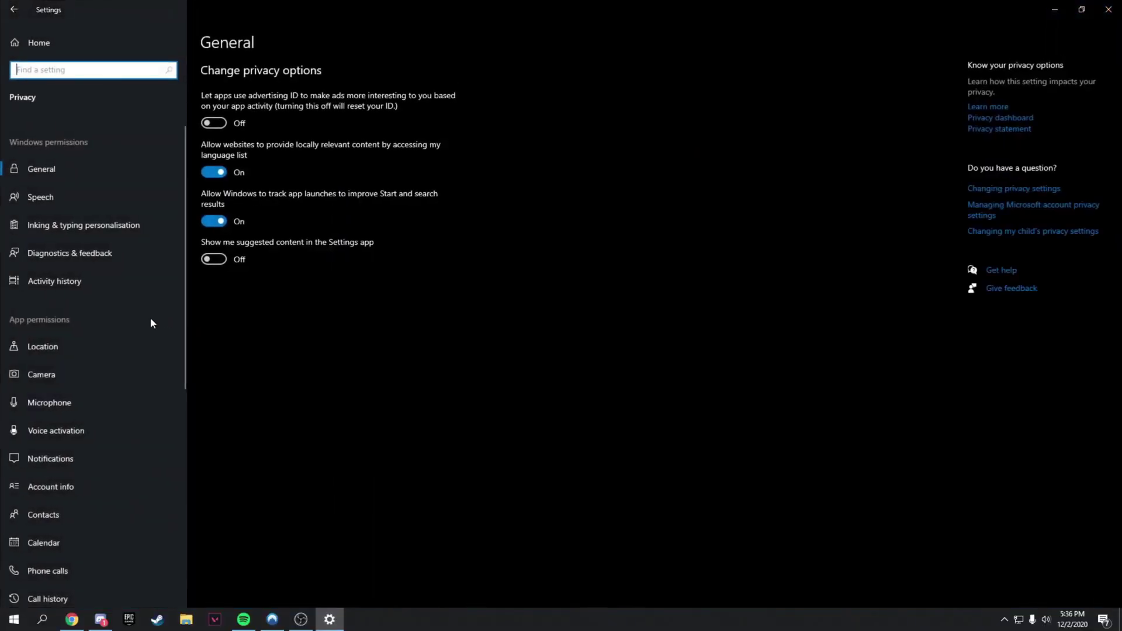
scroll(79, 441, down, 6)
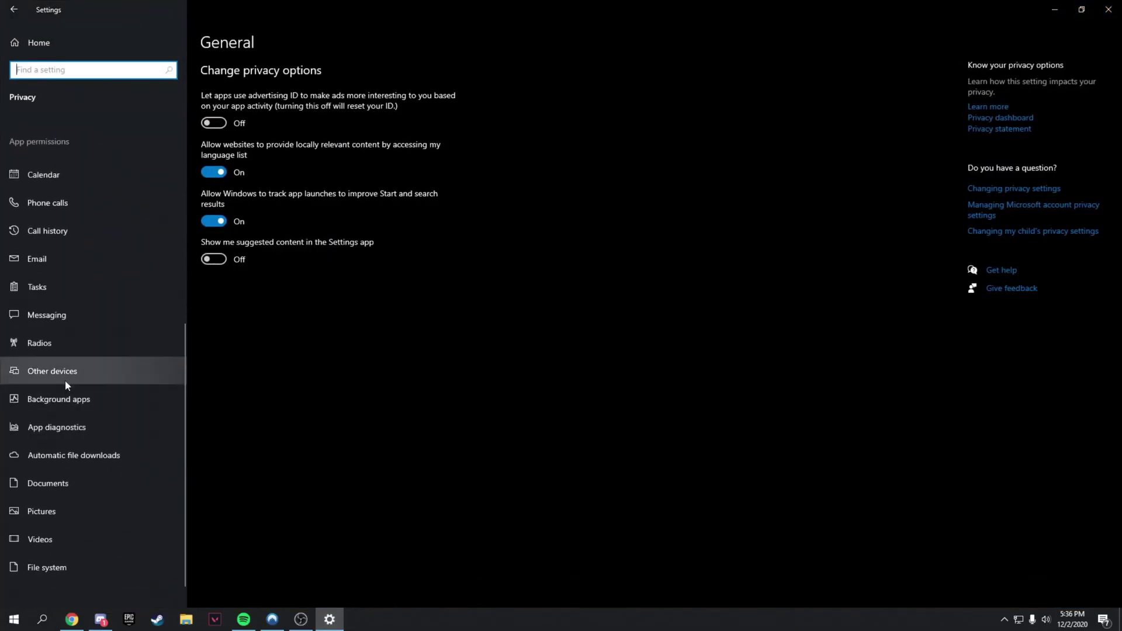
click(68, 397)
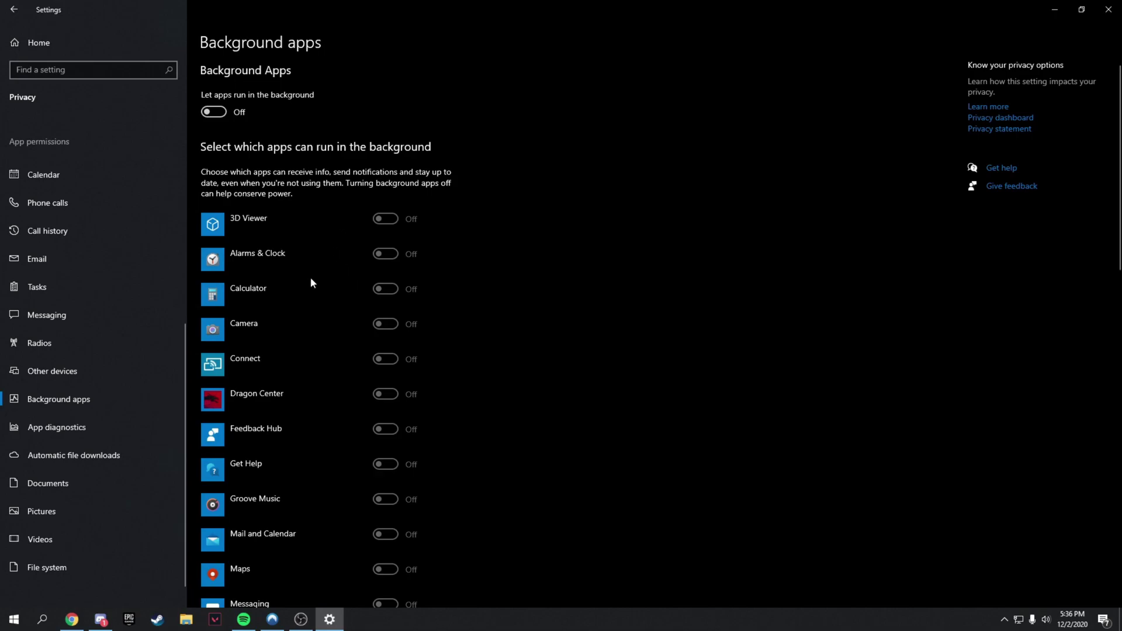
Step: Look through the other app permissions in the Windows privacy settings
scroll(48, 380, up, 3)
scroll(58, 316, up, 3)
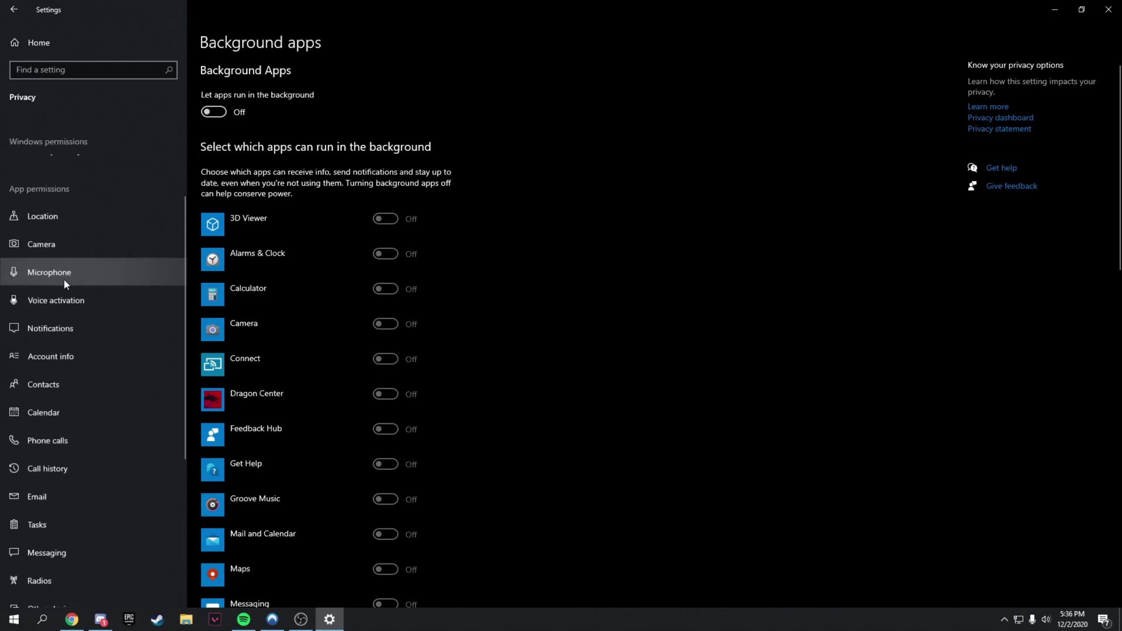
click(54, 384)
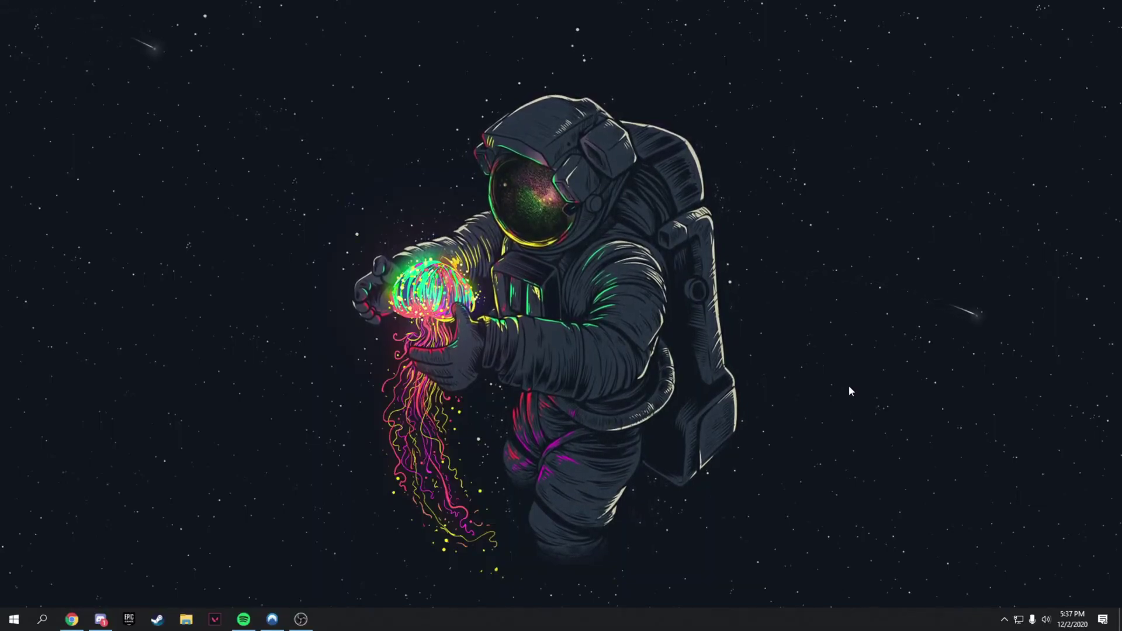
Step: Switch to the NVIDIA Control Panel and show the global Manage 3D settings
right_click(504, 283)
click(544, 384)
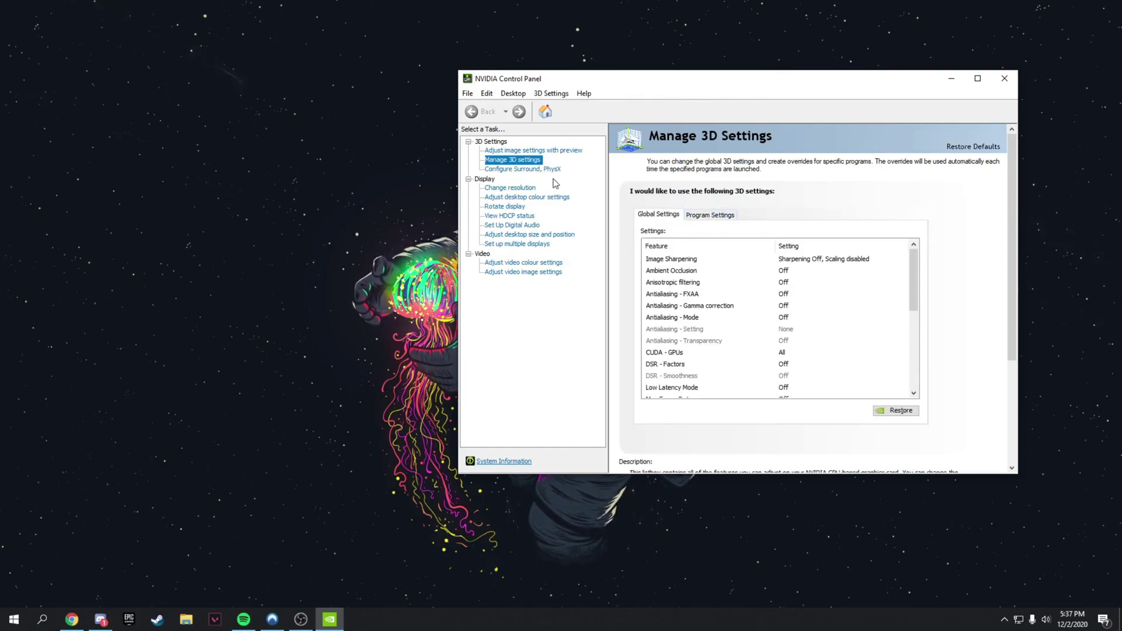
click(506, 162)
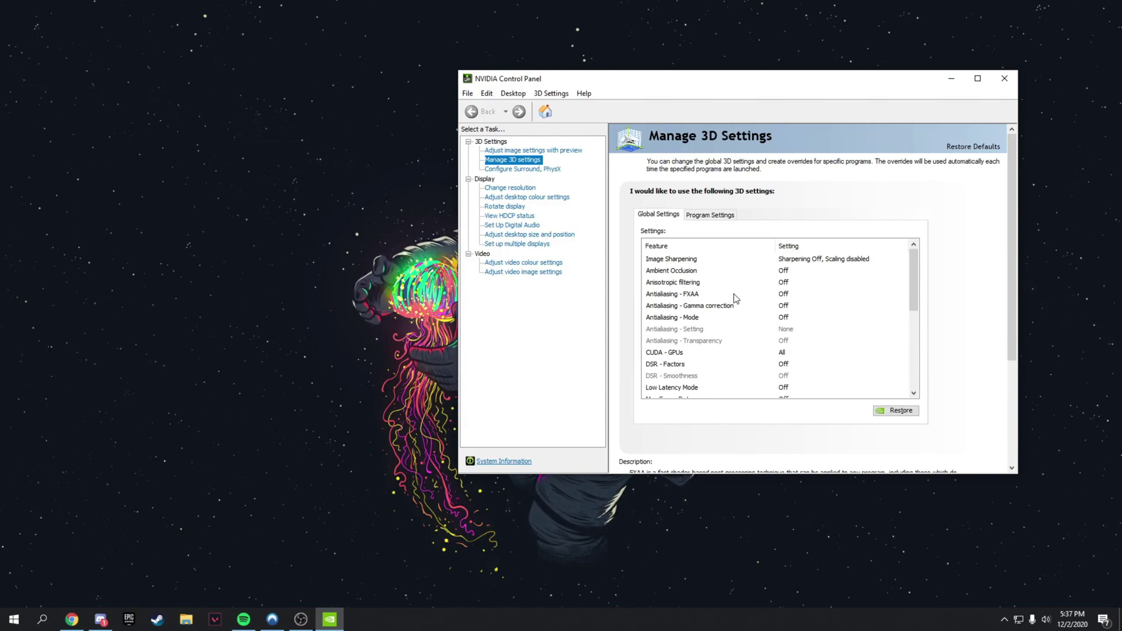
Step: Review the global 3D settings, including power management mode, preferred refresh rate, shader cache, texture filtering and vertical sync
drag(914, 282, 917, 329)
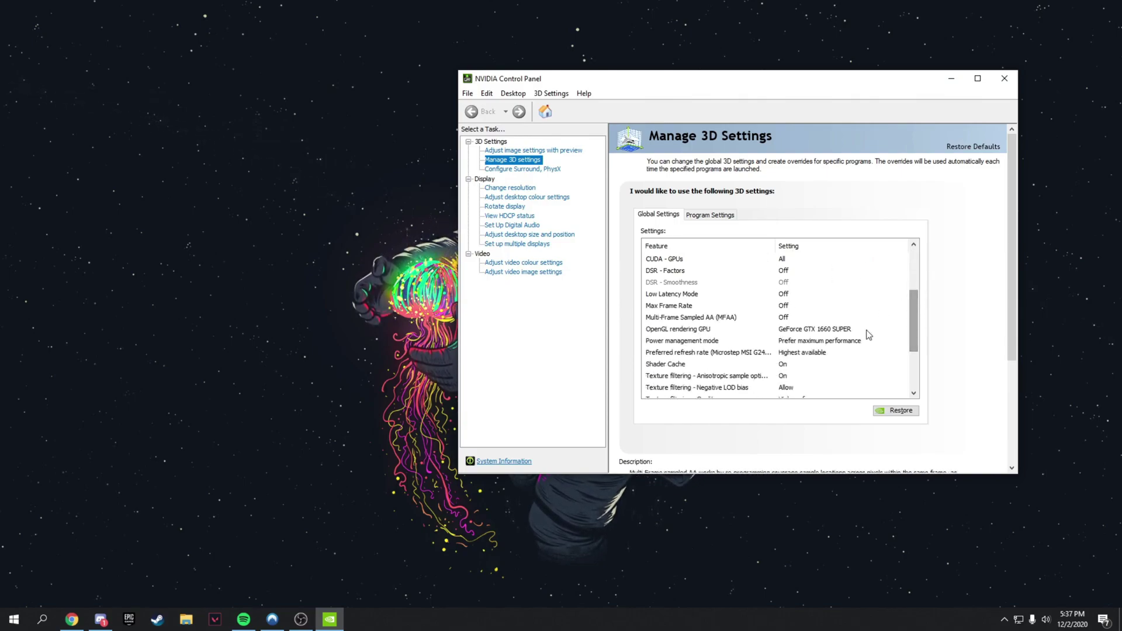
click(653, 342)
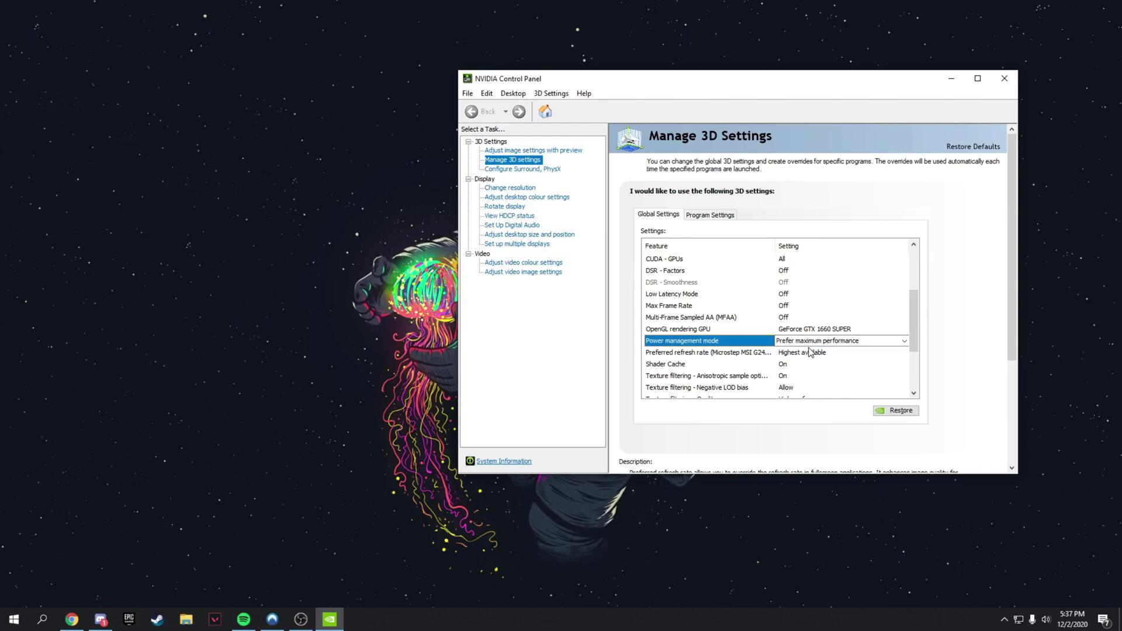
click(695, 353)
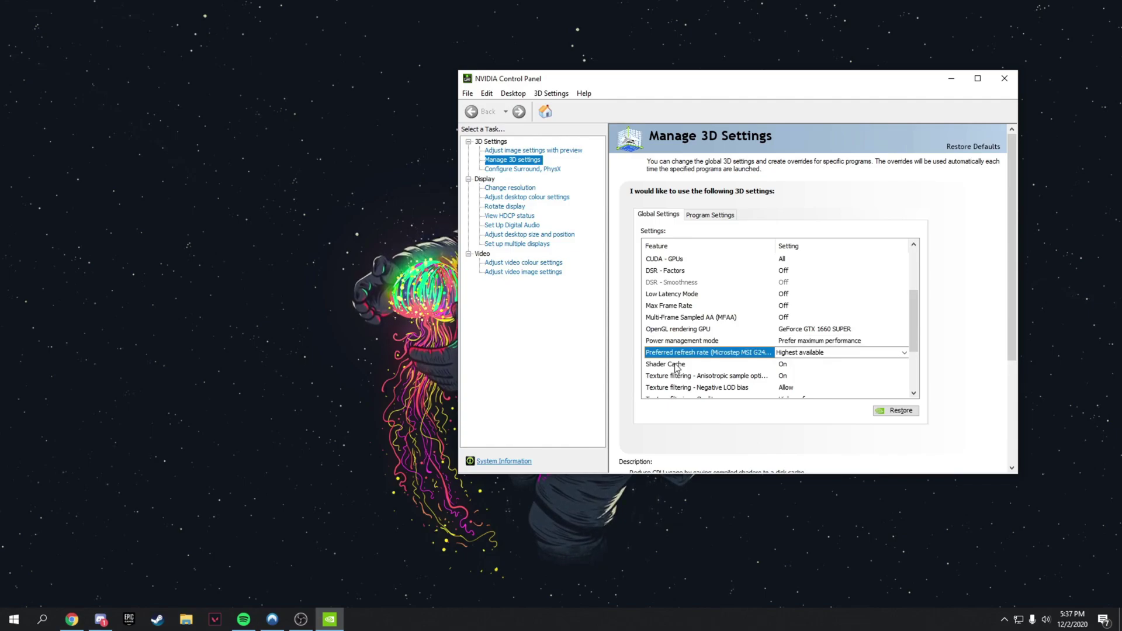
scroll(677, 367, down, 3)
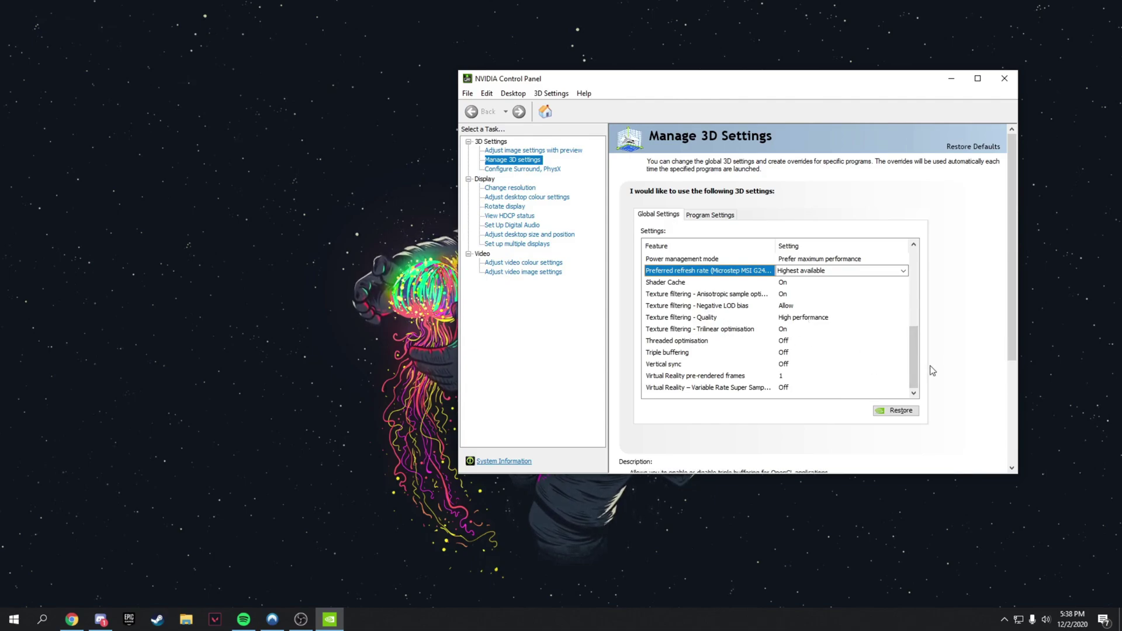
drag(916, 381, 916, 367)
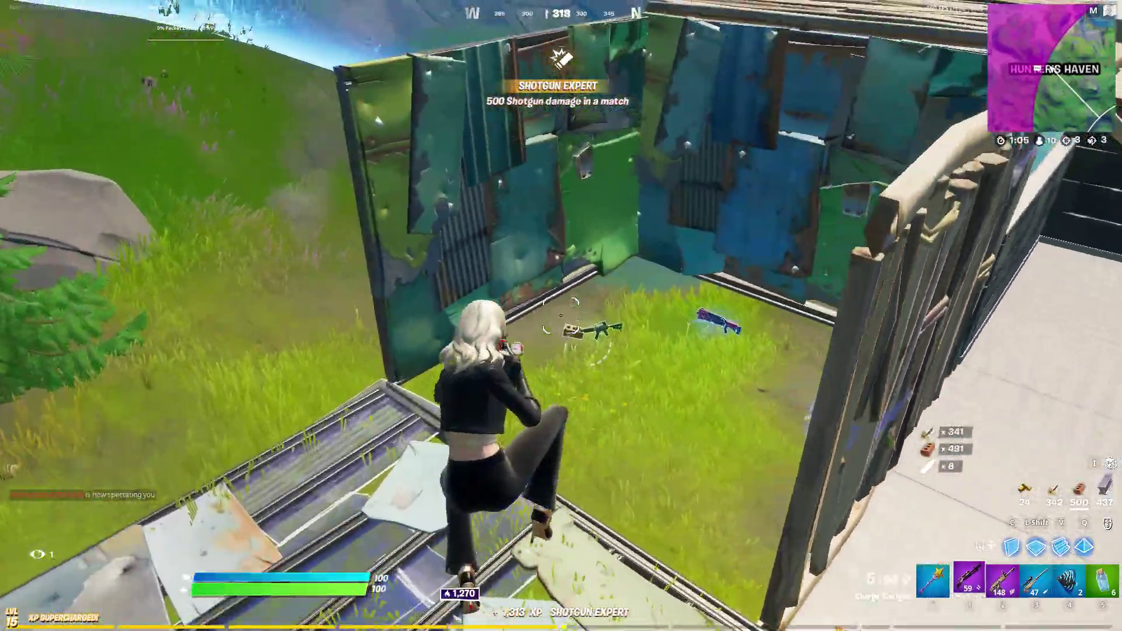
key(2)
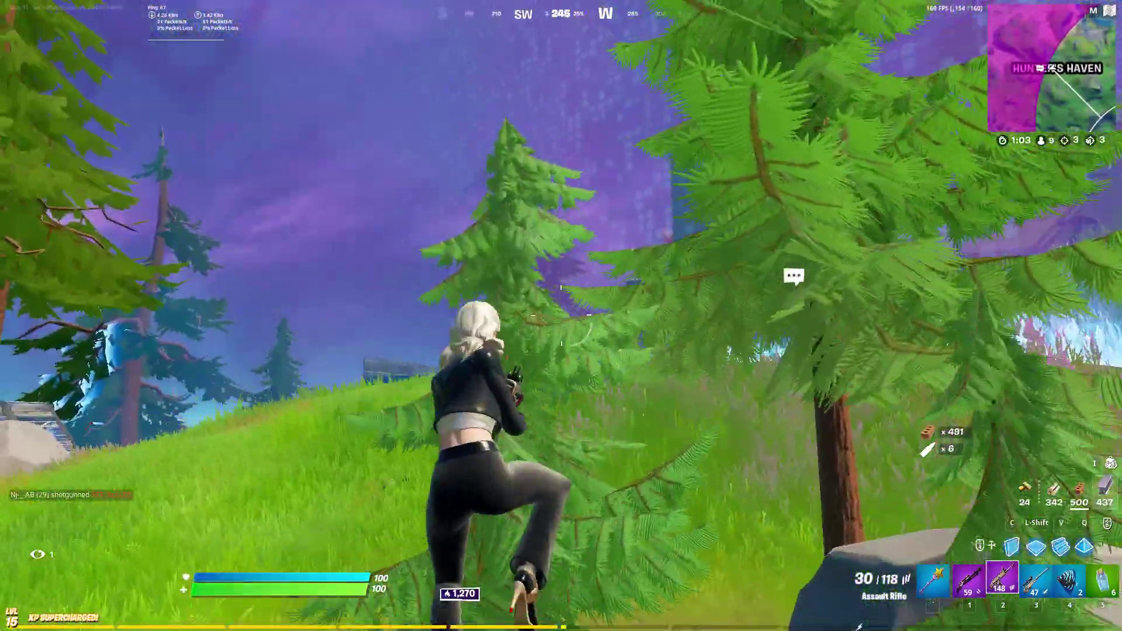
key(3)
key(w)
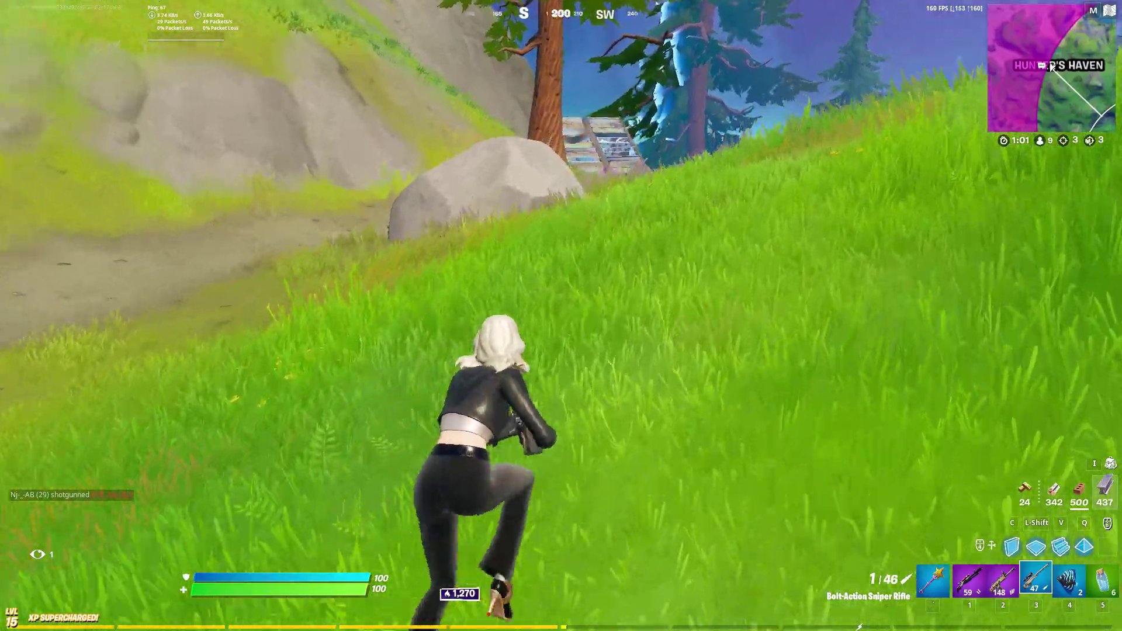